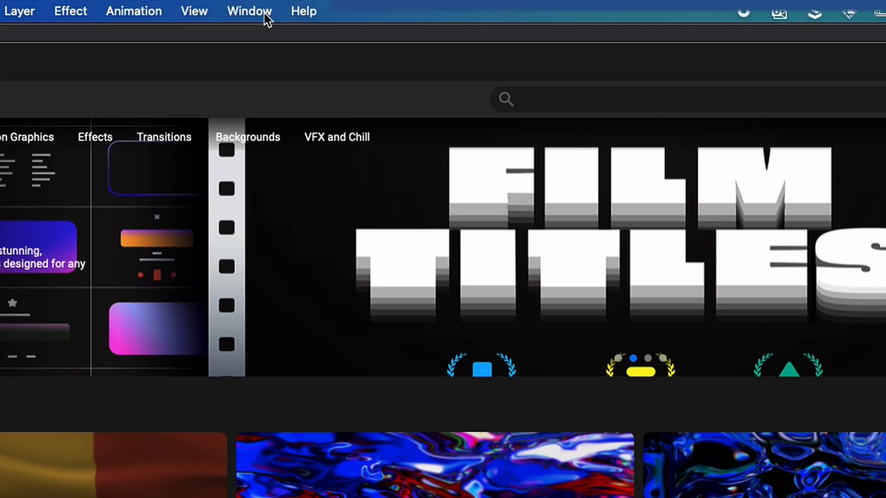
Open the Maxon Studio panel, dock it after Effect Controls in the Project panel group, and widen that group
{"action": "left_click", "coordinate": [284, 6]}
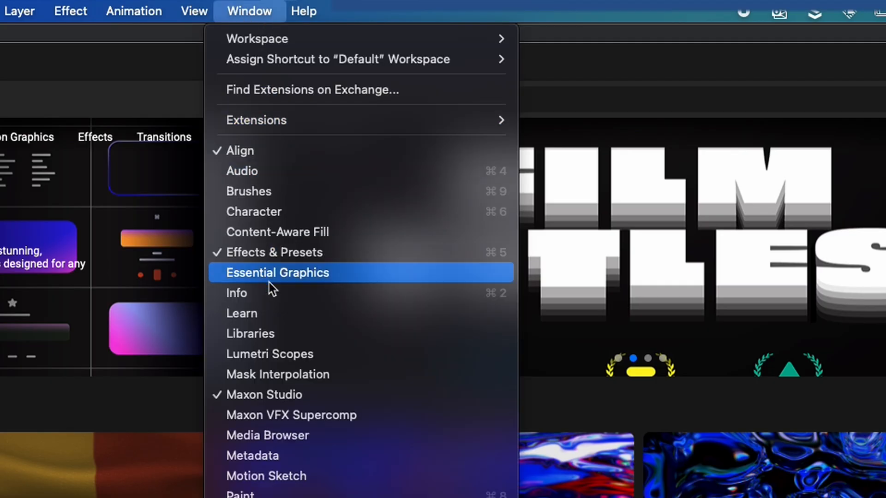
{"action": "left_click", "coordinate": [266, 394]}
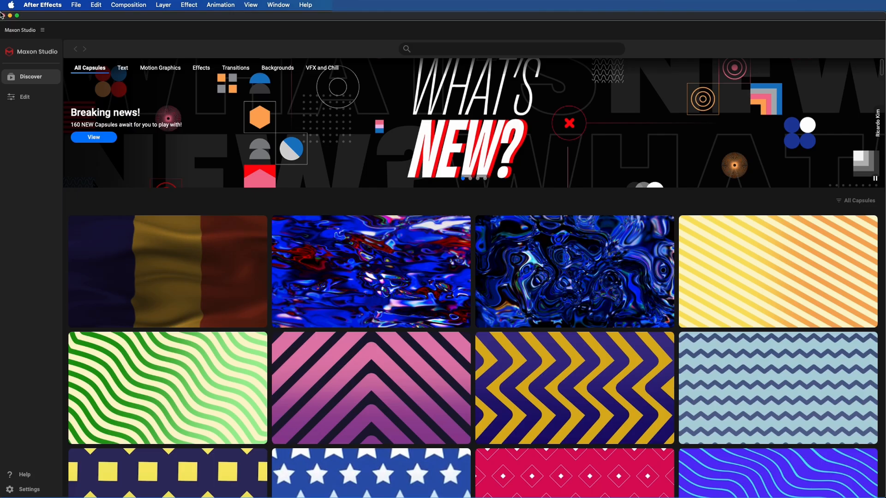
{"action": "left_click_drag", "start_coordinate": [2, 13], "coordinate": [97, 47]}
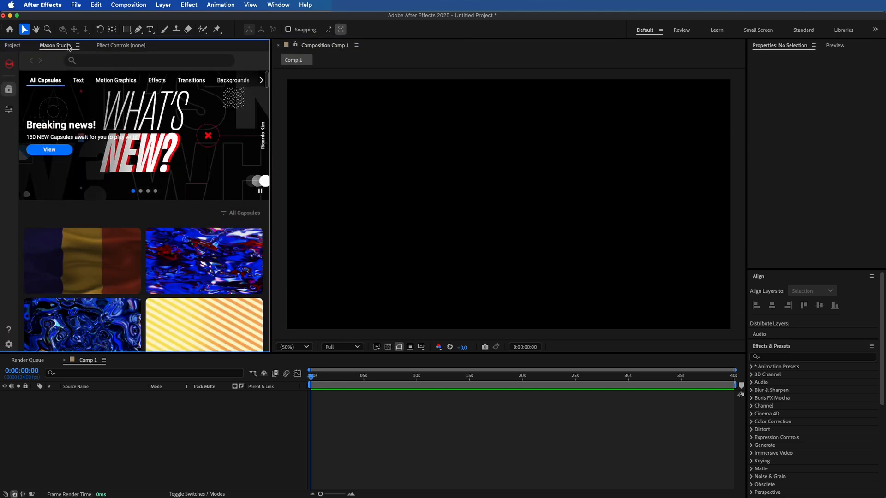
{"action": "left_click", "coordinate": [125, 44]}
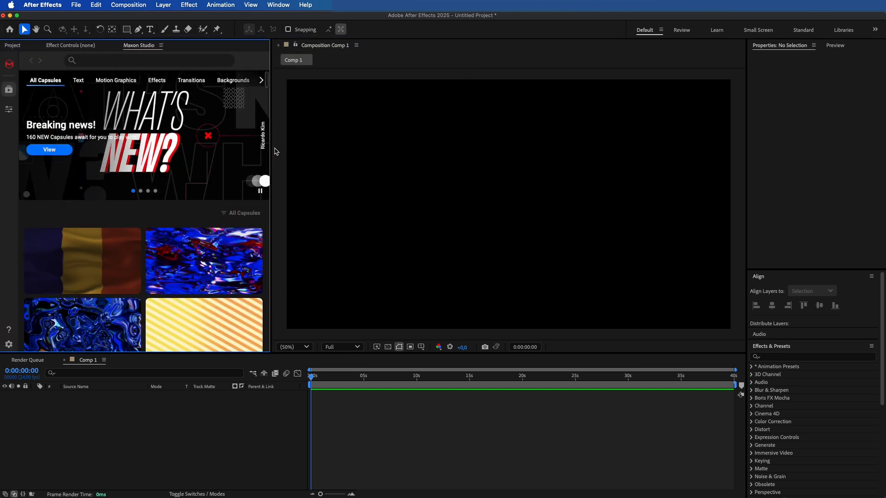
{"action": "left_click_drag", "start_coordinate": [271, 148], "coordinate": [371, 149]}
{"action": "mouse_move", "coordinate": [367, 83]}
{"action": "left_mouse_down"}
{"action": "mouse_move", "coordinate": [364, 124]}
{"action": "mouse_move", "coordinate": [366, 79]}
{"action": "left_mouse_up"}
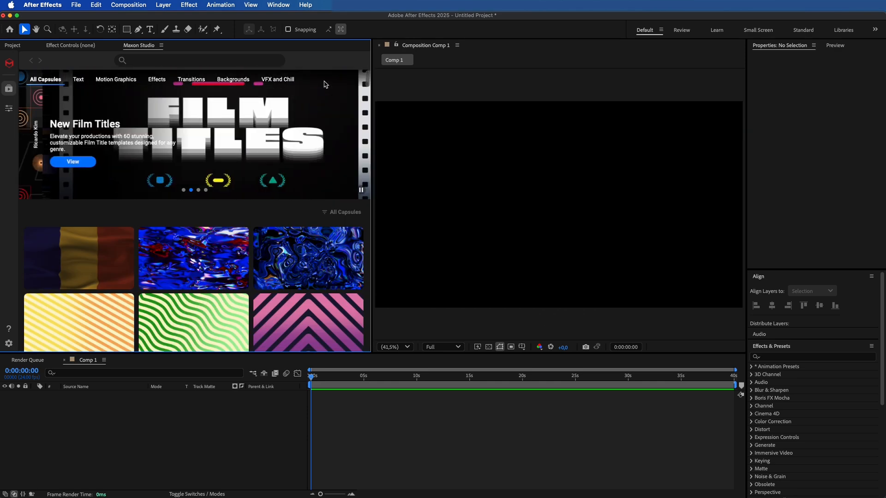
Browse the Backgrounds, Motion Graphics and Effects capsule categories in Maxon Studio and return to All Capsules
{"action": "left_click", "coordinate": [79, 82]}
{"action": "left_click", "coordinate": [226, 83]}
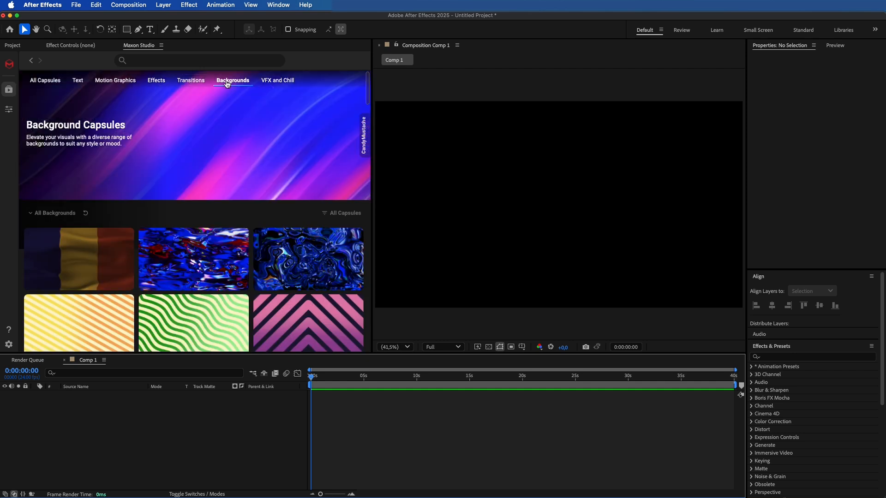
{"action": "left_click", "coordinate": [123, 83]}
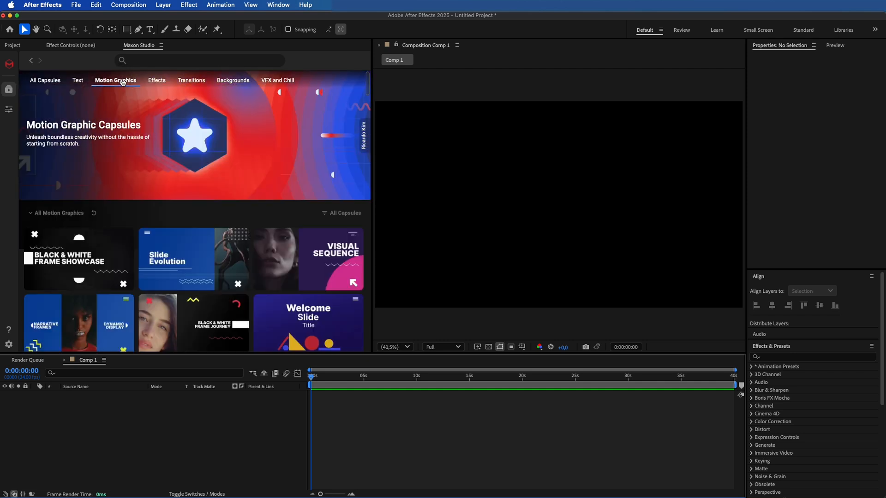
{"action": "left_click", "coordinate": [162, 84]}
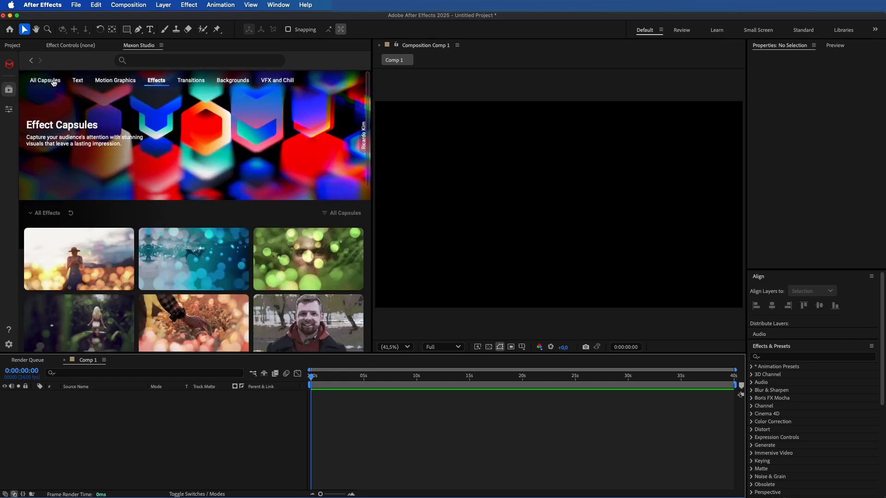
{"action": "left_click", "coordinate": [54, 83]}
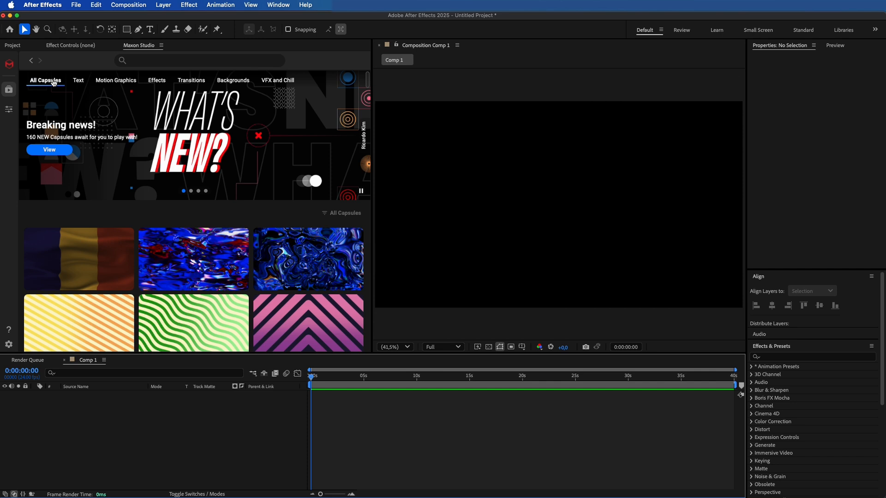
Preview the background capsules, examine the details of Liquid Background 01, and close its details
{"action": "mouse_move", "coordinate": [292, 268]}
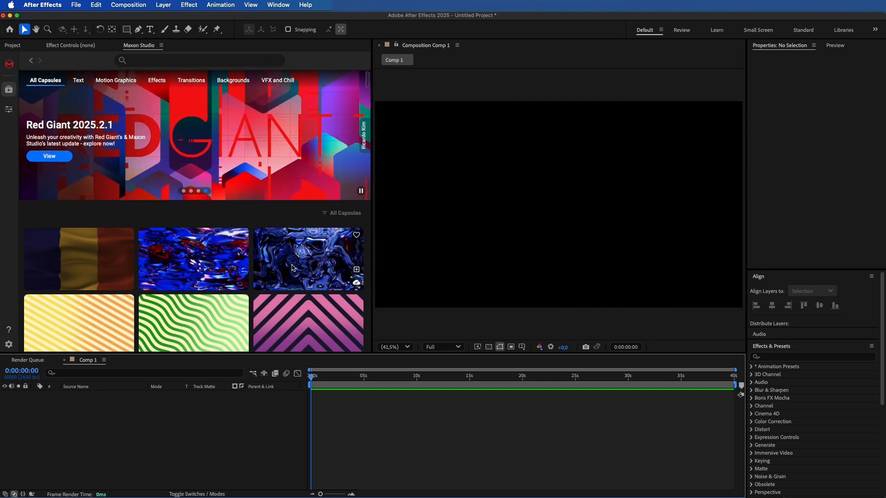
{"action": "mouse_move", "coordinate": [96, 266]}
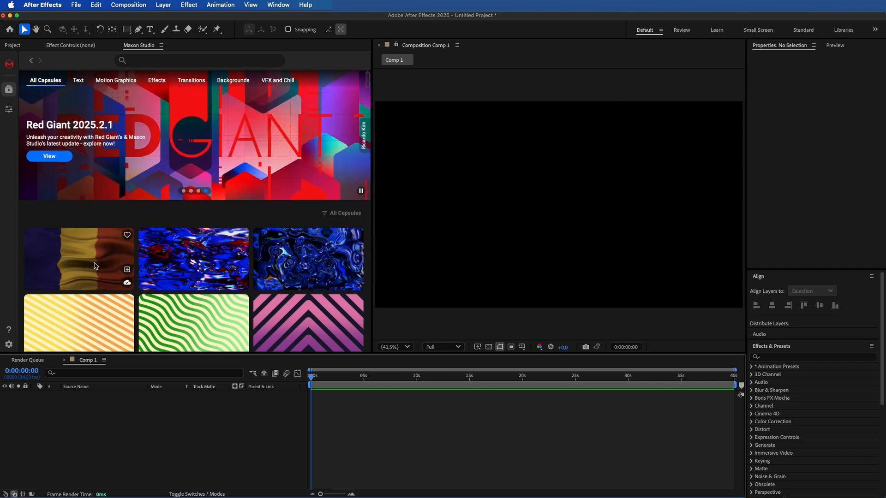
{"action": "mouse_move", "coordinate": [172, 260]}
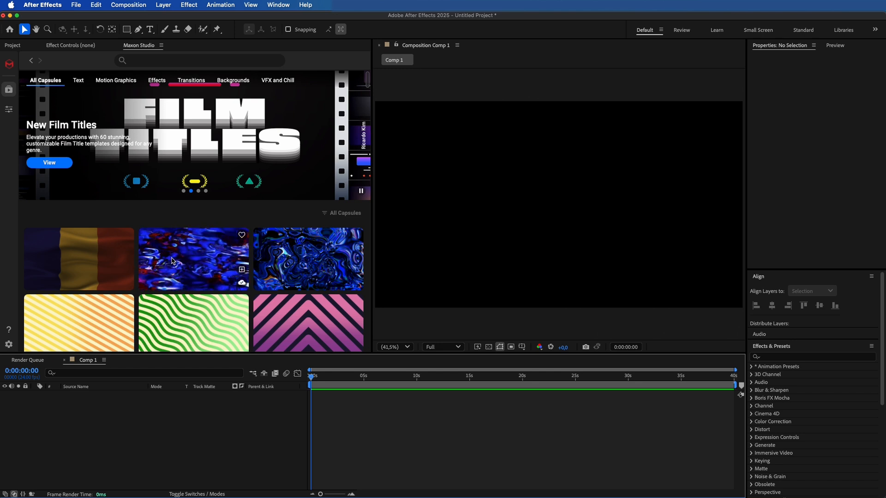
{"action": "left_click", "coordinate": [172, 261]}
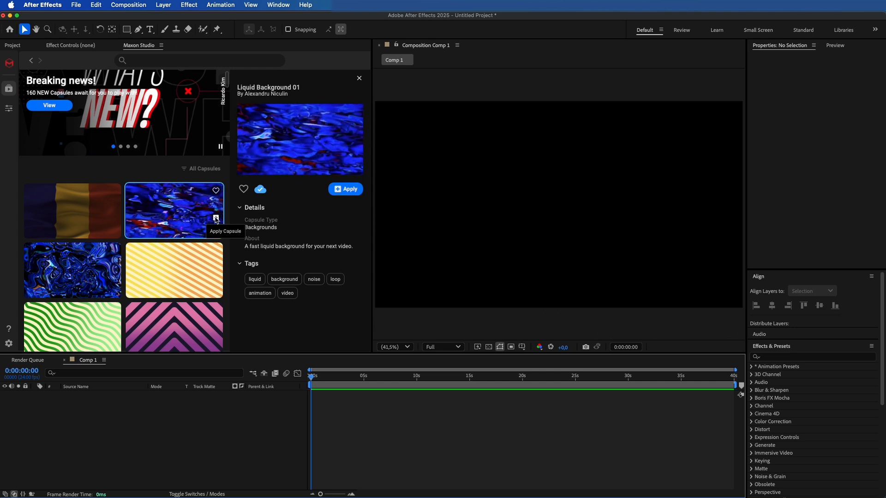
{"action": "left_click", "coordinate": [358, 78]}
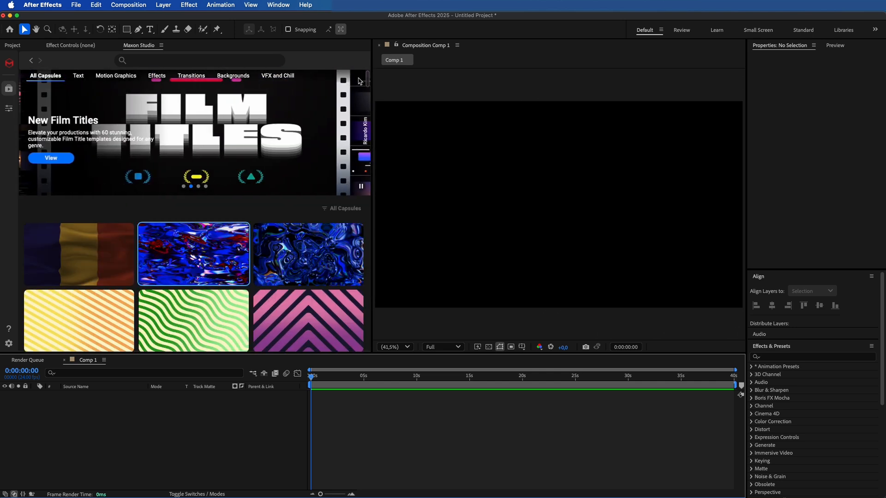
Review the settings of Comp 1 and the available composition presets without changing anything
{"action": "left_click", "coordinate": [128, 4]}
{"action": "left_click", "coordinate": [141, 35]}
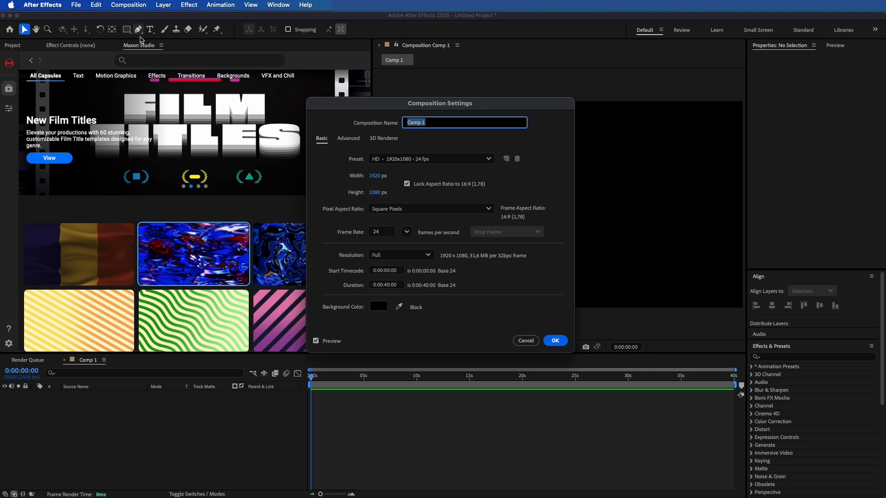
{"action": "left_click", "coordinate": [486, 160]}
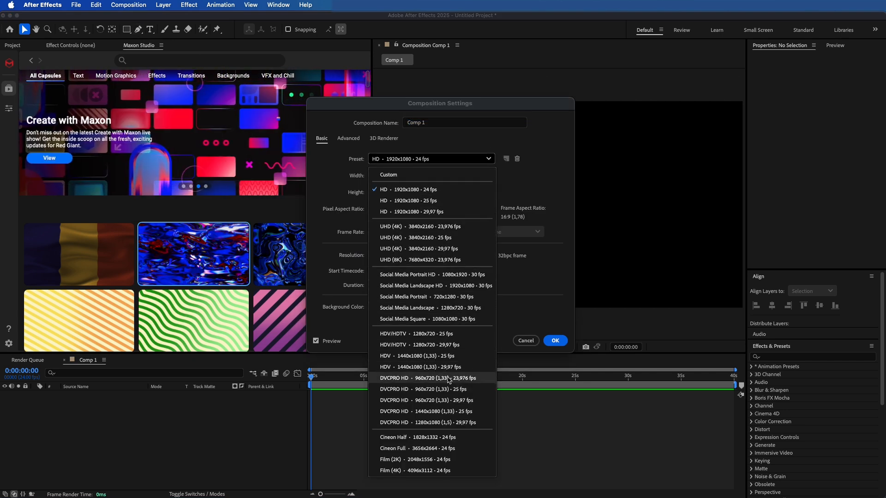
{"action": "left_click", "coordinate": [505, 277]}
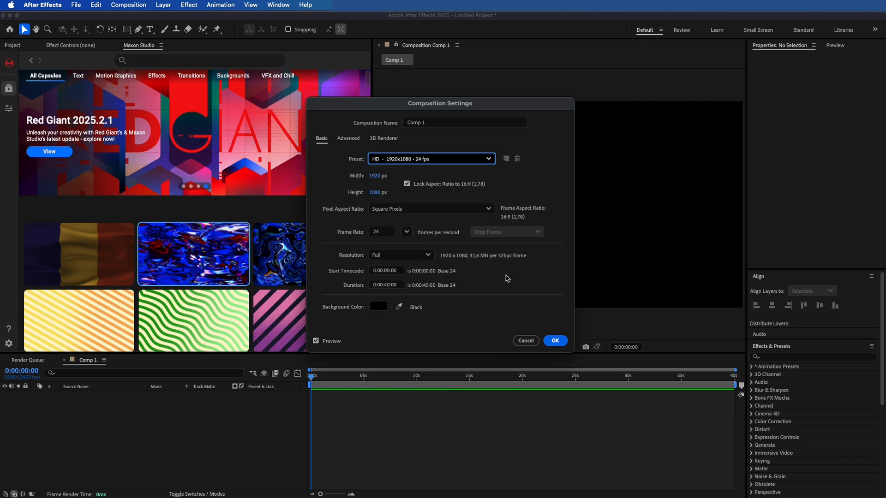
{"action": "left_click", "coordinate": [525, 341]}
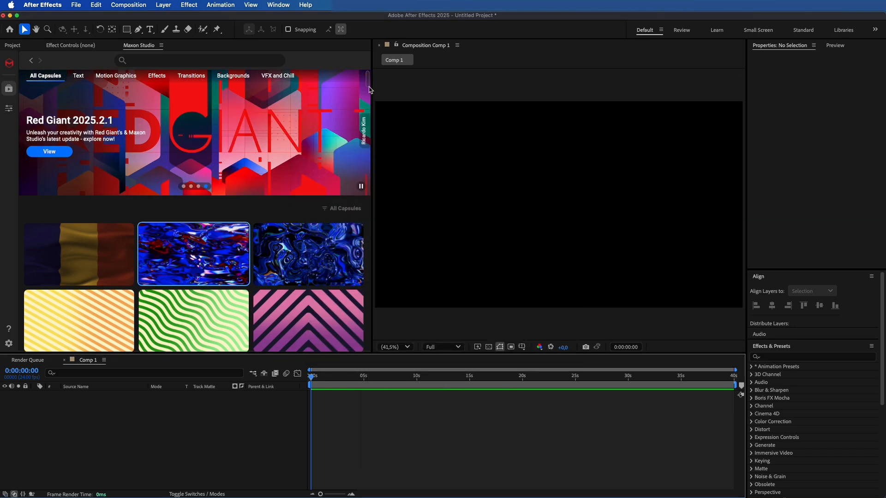
Find the Big Title 01 text capsule among all capsules and apply it to Comp 1
{"action": "left_click_drag", "start_coordinate": [368, 86], "coordinate": [360, 205]}
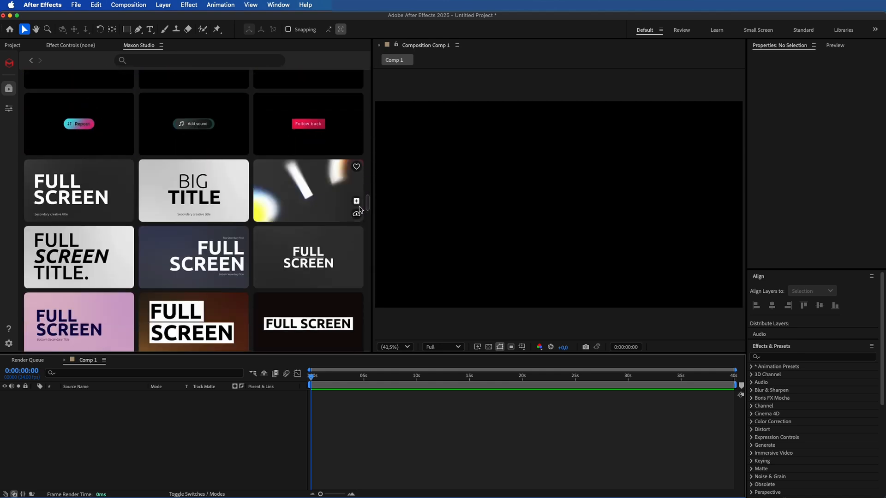
{"action": "mouse_move", "coordinate": [107, 190]}
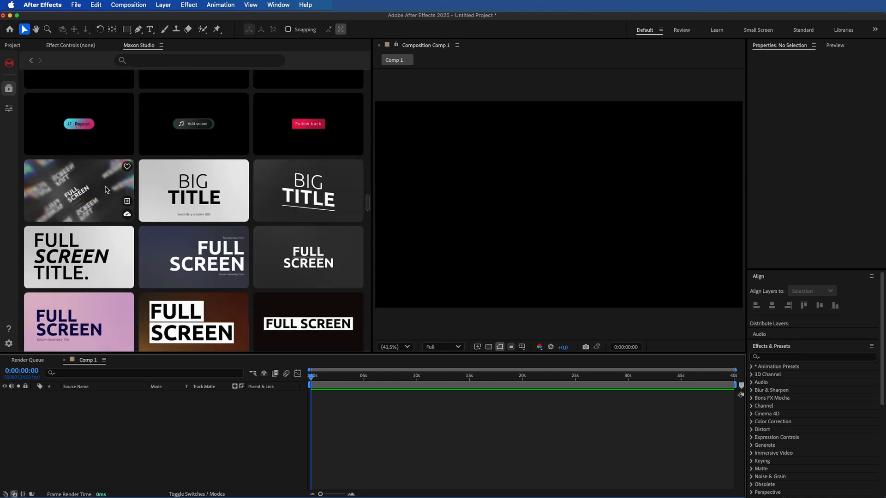
{"action": "left_click", "coordinate": [107, 190]}
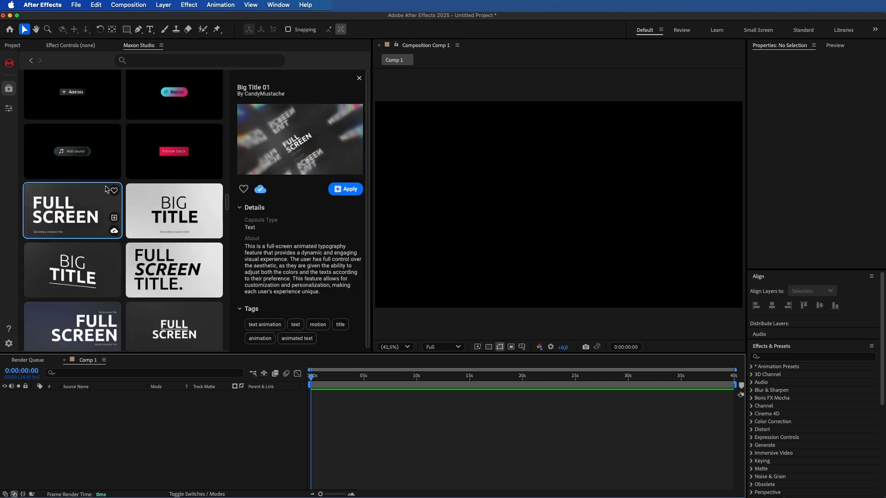
{"action": "left_click", "coordinate": [350, 190]}
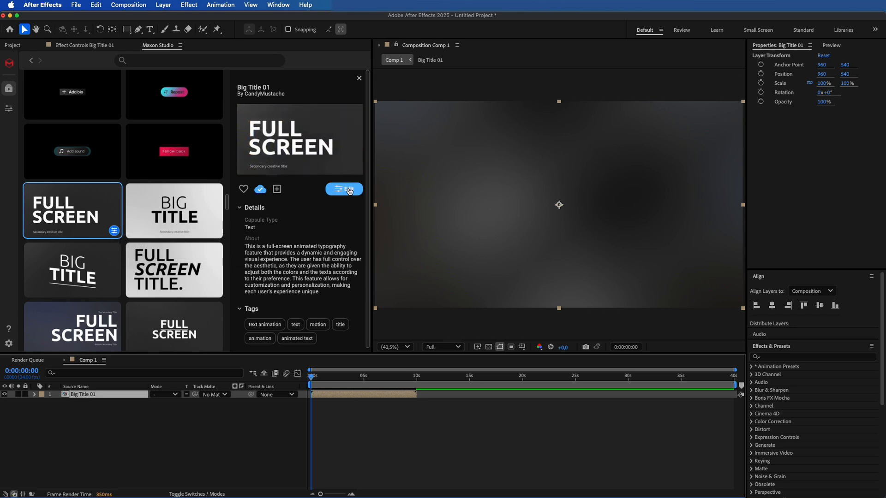
At 0:00:04:19, set the applied Big Title 01 capsule's Text 01 to "COLOR", Text 02 to "GRADING" and Secondary Text to "International Colorist Academy"
{"action": "left_click", "coordinate": [9, 110]}
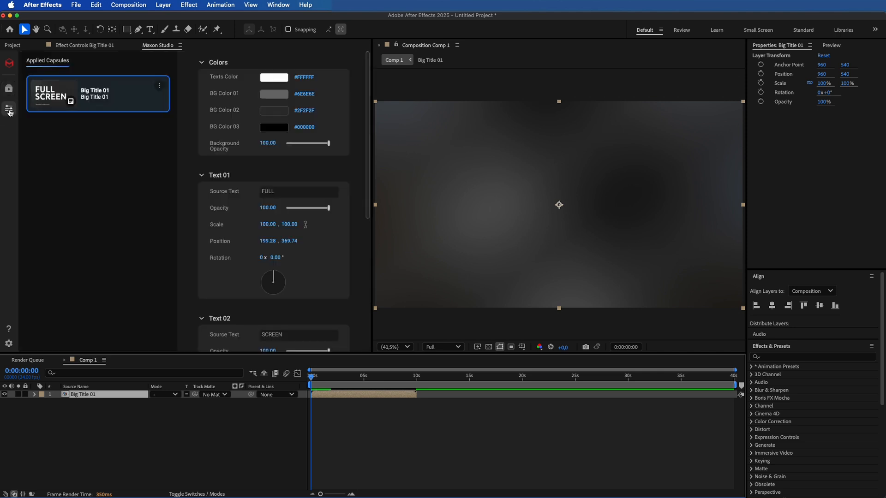
{"action": "left_click_drag", "start_coordinate": [313, 381], "coordinate": [362, 383]}
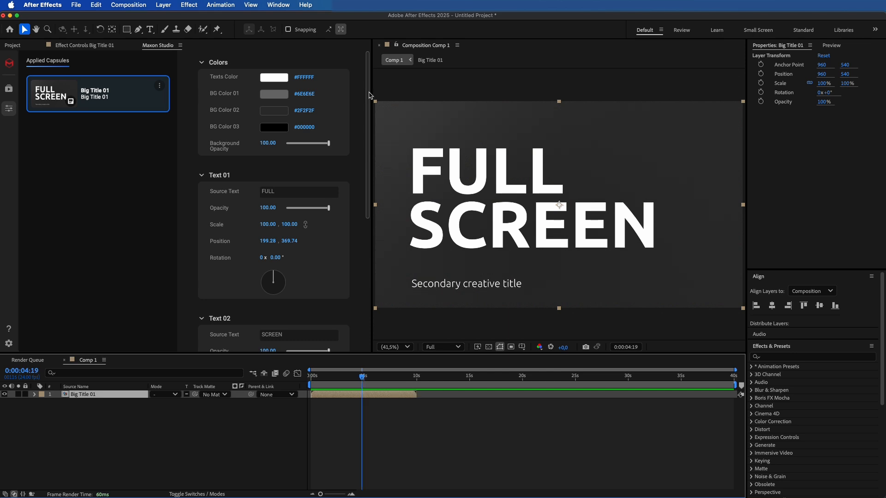
{"action": "left_click", "coordinate": [291, 196]}
{"action": "type", "text": "COLOR"}
{"action": "key", "text": "Tab"}
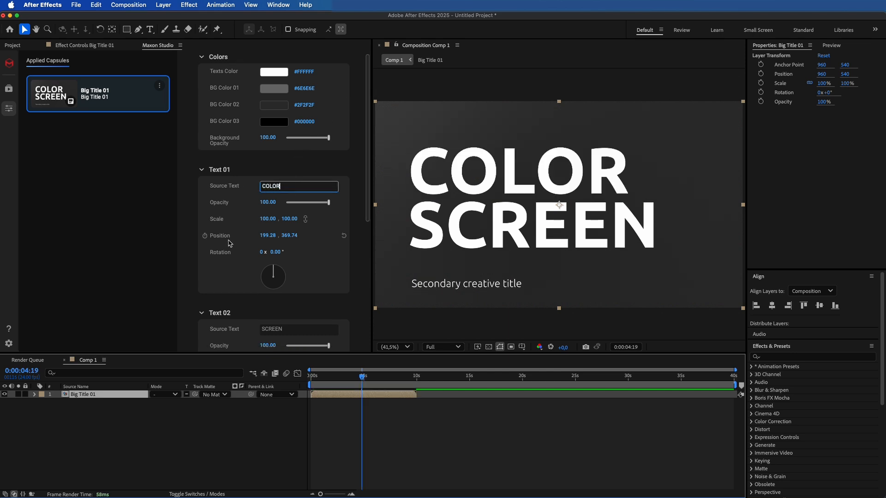
{"action": "type", "text": "GRADING"}
{"action": "key", "text": "Tab"}
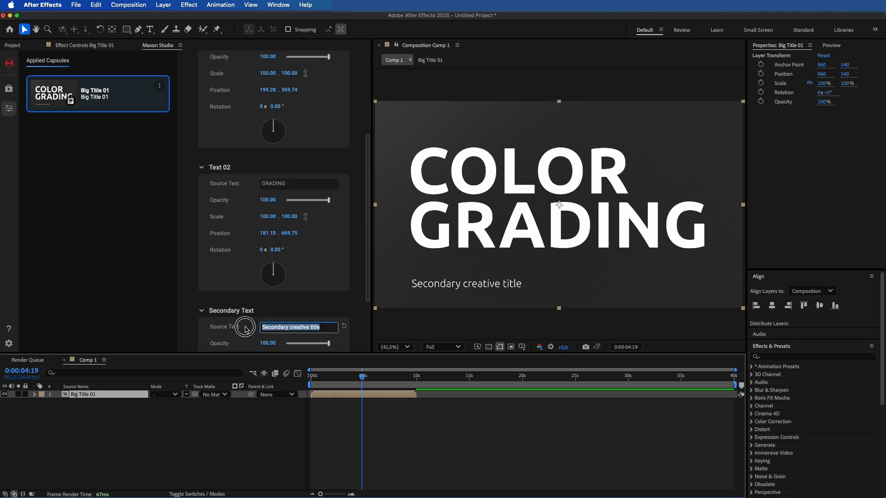
{"action": "type", "text": "International Colorist Academy"}
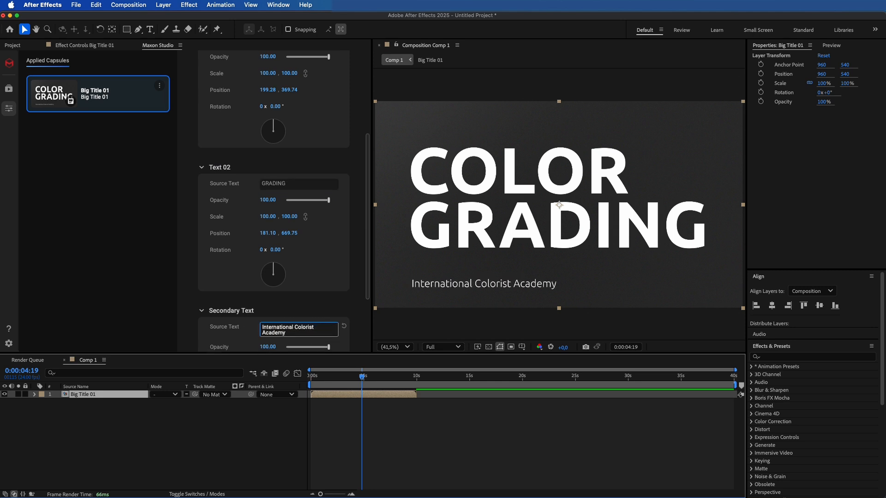
Try a bright red for the capsule's Texts Color and reset that color to its default
{"action": "scroll", "coordinate": [368, 188], "scroll_direction": "up", "scroll_amount": 5}
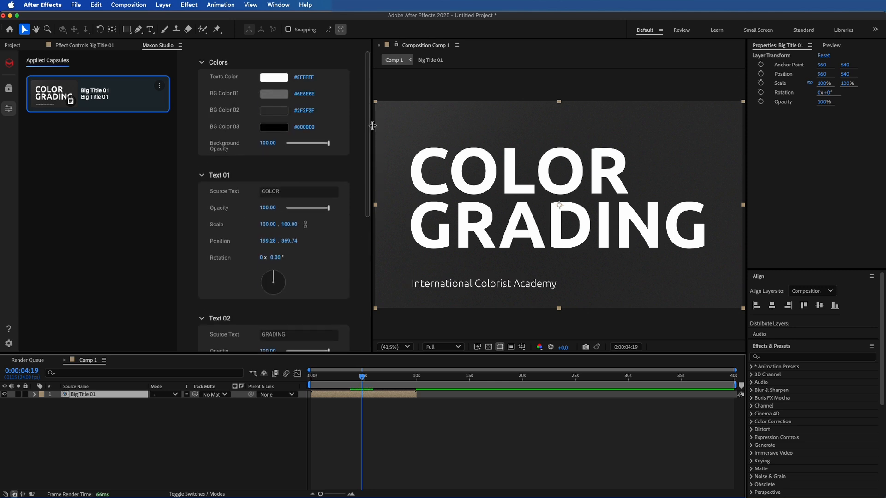
{"action": "left_click", "coordinate": [281, 79]}
{"action": "left_click", "coordinate": [274, 164]}
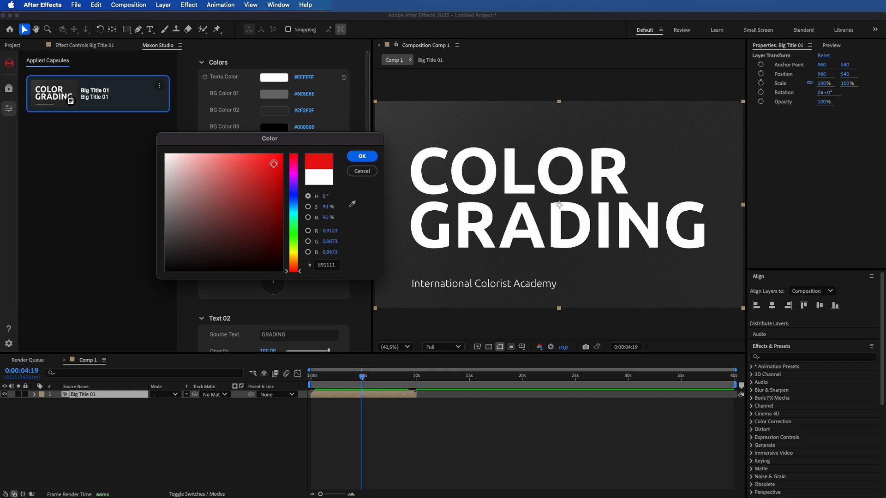
{"action": "left_click", "coordinate": [362, 156]}
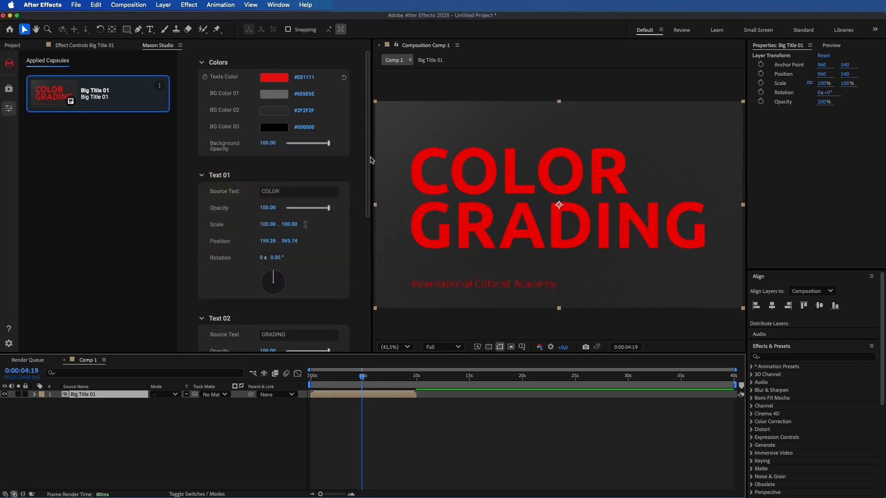
{"action": "left_click", "coordinate": [343, 78]}
Inside the Big Title 01 precomposition, delete the Big Title 01_SCREEN text layer
{"action": "double_click", "coordinate": [81, 396]}
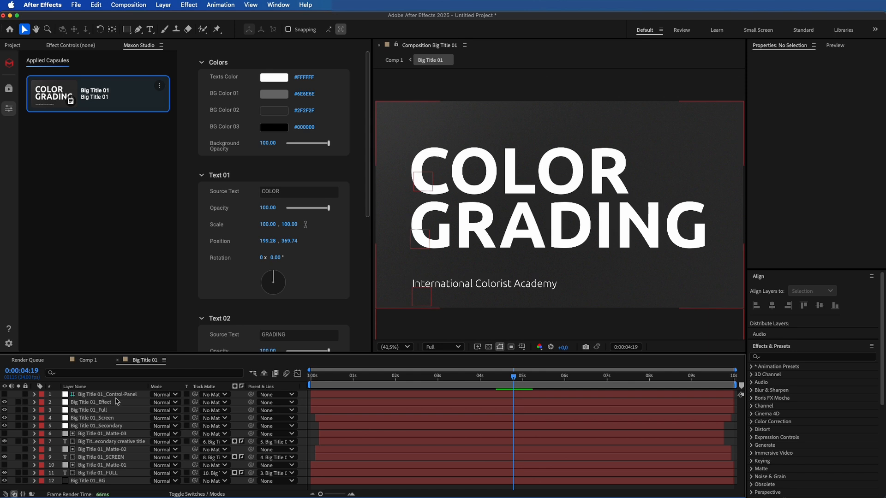
{"action": "left_click", "coordinate": [104, 458]}
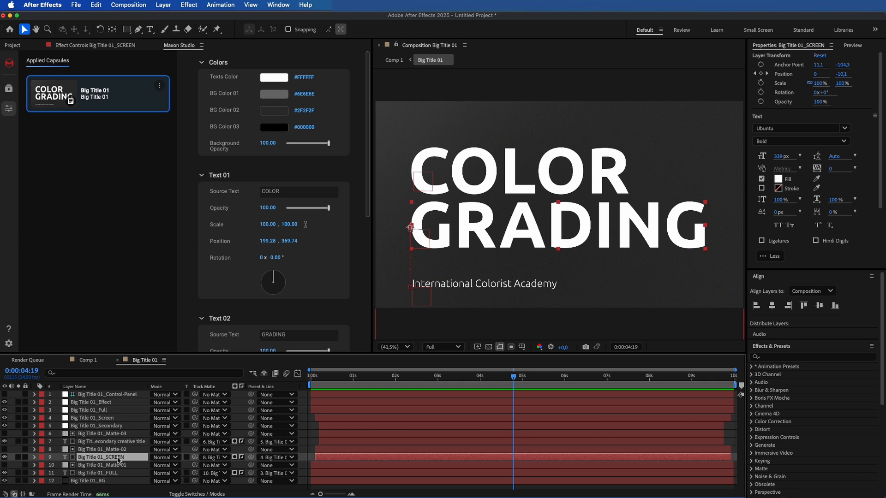
{"action": "key", "text": "Delete"}
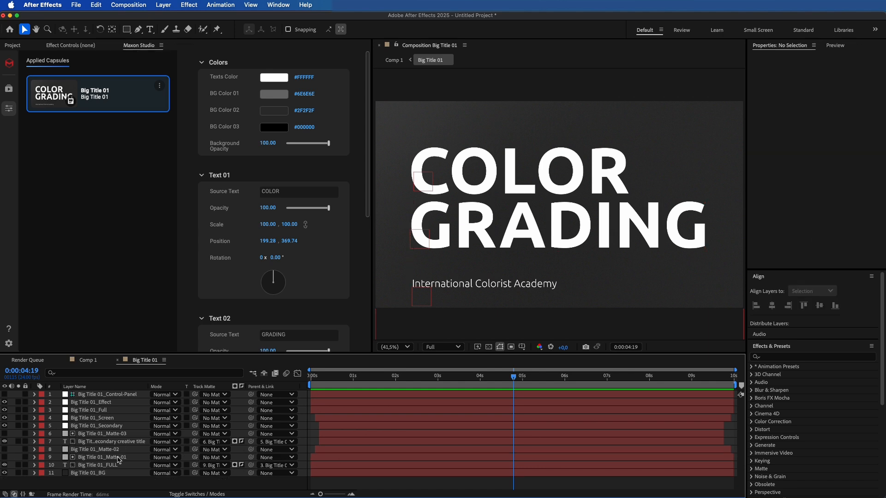
Set the Big Title 01 capsule's Text 01 to "OOPSIE" and close the Big Title 01 precomposition to return to Comp 1
{"action": "scroll", "coordinate": [347, 325], "scroll_direction": "down", "scroll_amount": 5}
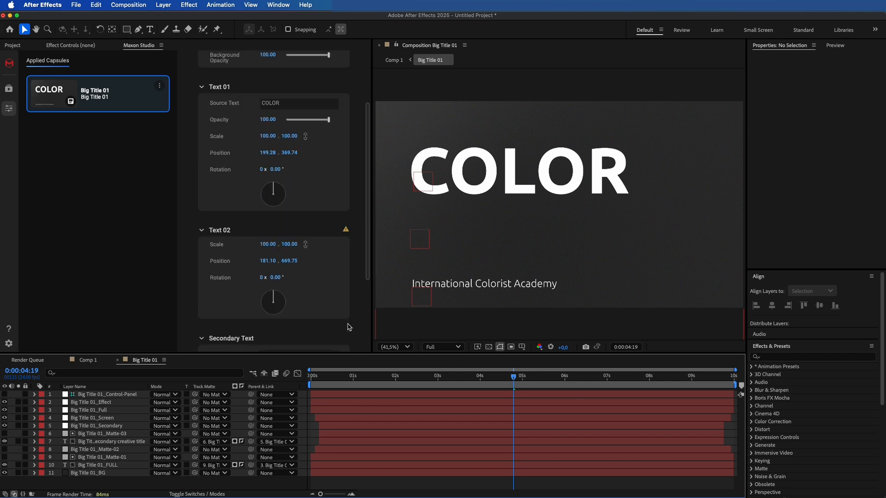
{"action": "scroll", "coordinate": [342, 248], "scroll_direction": "up", "scroll_amount": 3}
{"action": "double_click", "coordinate": [297, 153]}
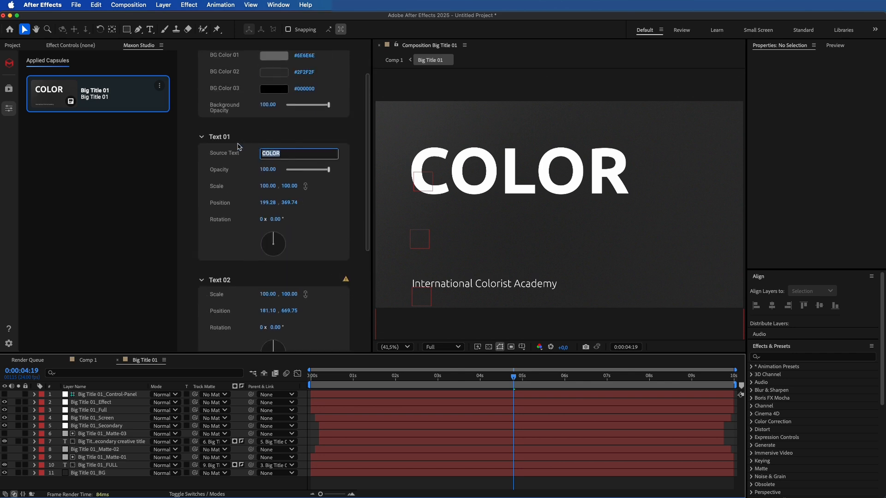
{"action": "type", "text": "OOPSIE"}
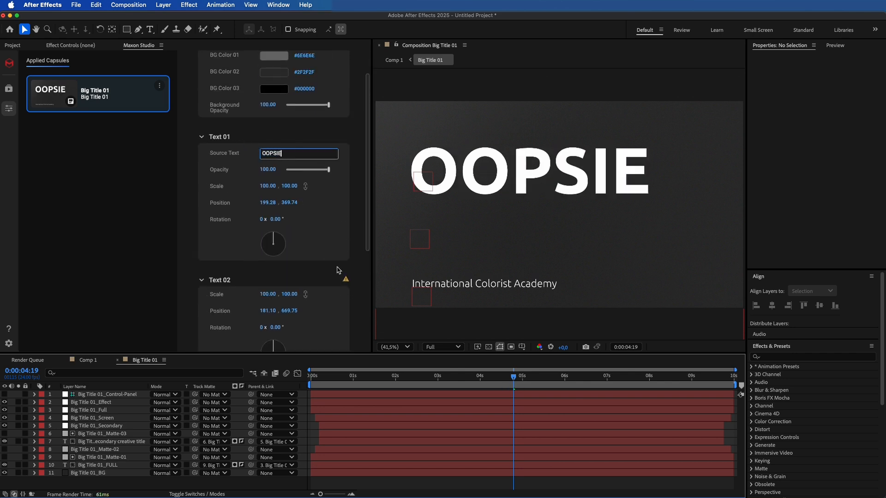
{"action": "left_click", "coordinate": [117, 360]}
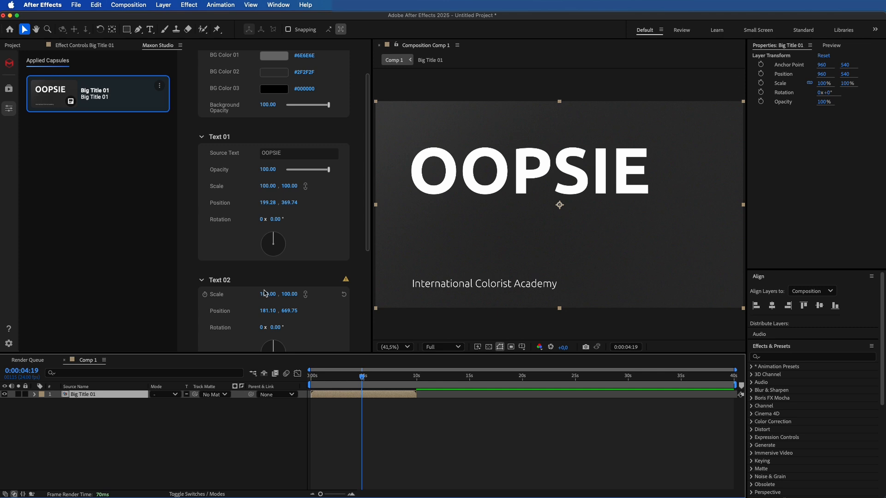
Undo the Text 01 change and the text layer deletion, and scrub through the first seconds of Comp 1
{"action": "key", "text": "super+z"}
{"action": "key", "text": "super+z"}
{"action": "key", "text": "super+z"}
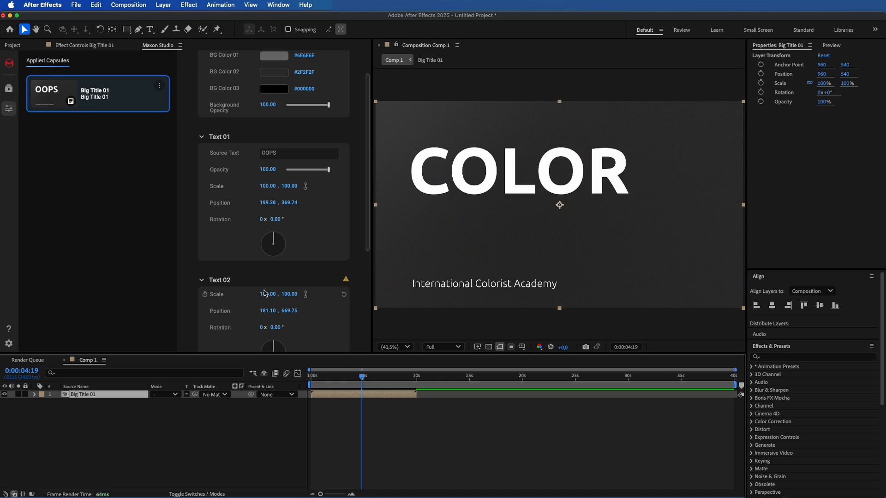
{"action": "key", "text": "super+z"}
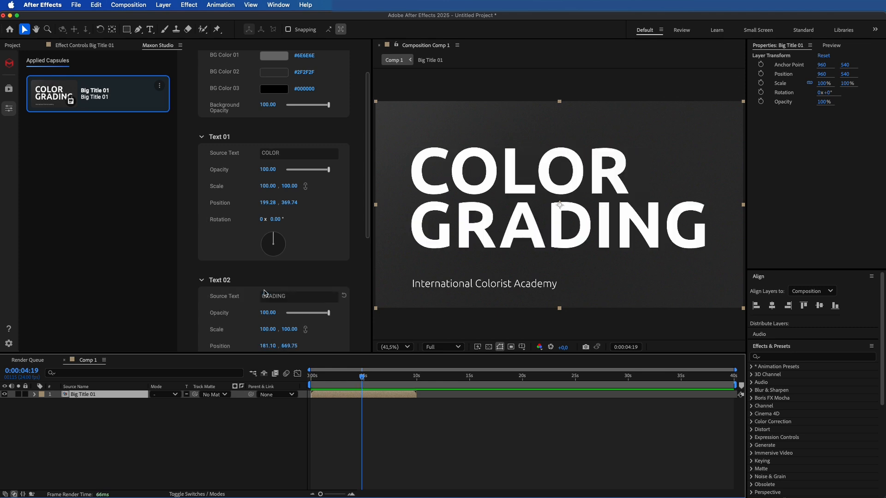
{"action": "scroll", "coordinate": [265, 293], "scroll_direction": "down", "scroll_amount": 3}
{"action": "left_click_drag", "start_coordinate": [318, 376], "coordinate": [379, 381]}
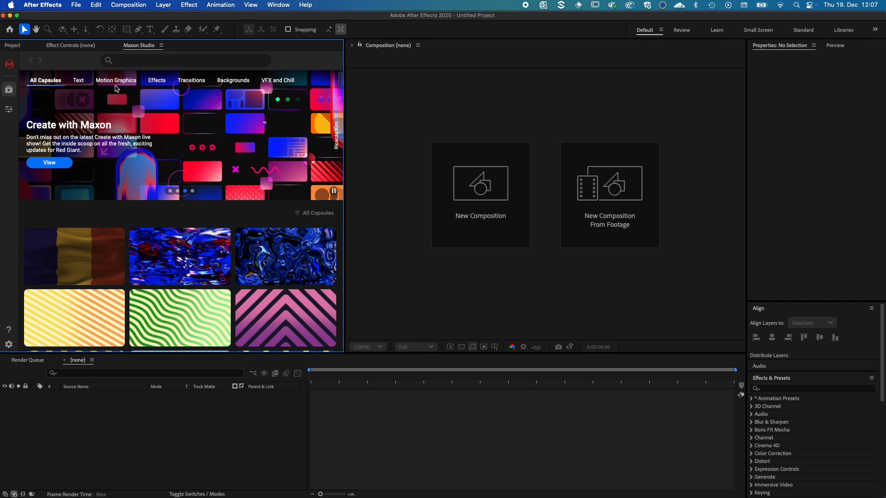
Open the New Film Titles capsule collection featured in Maxon Studio
{"action": "left_click", "coordinate": [185, 190]}
{"action": "left_click", "coordinate": [177, 191]}
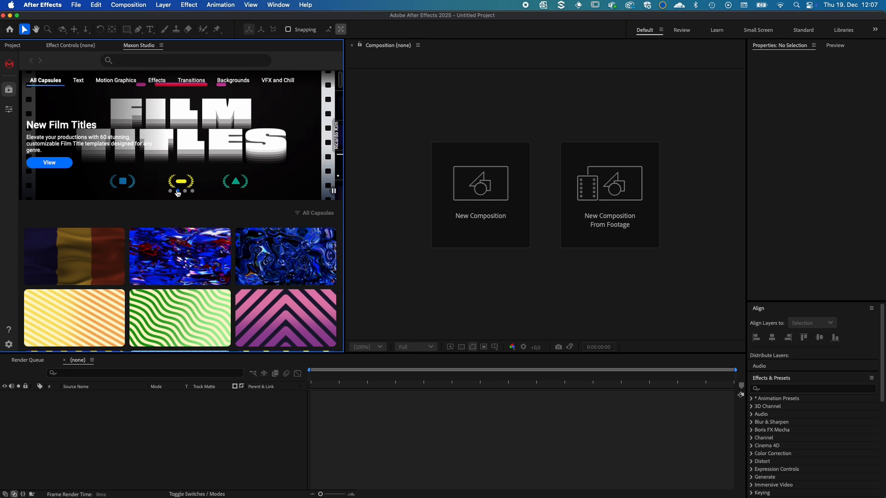
{"action": "left_click", "coordinate": [58, 164]}
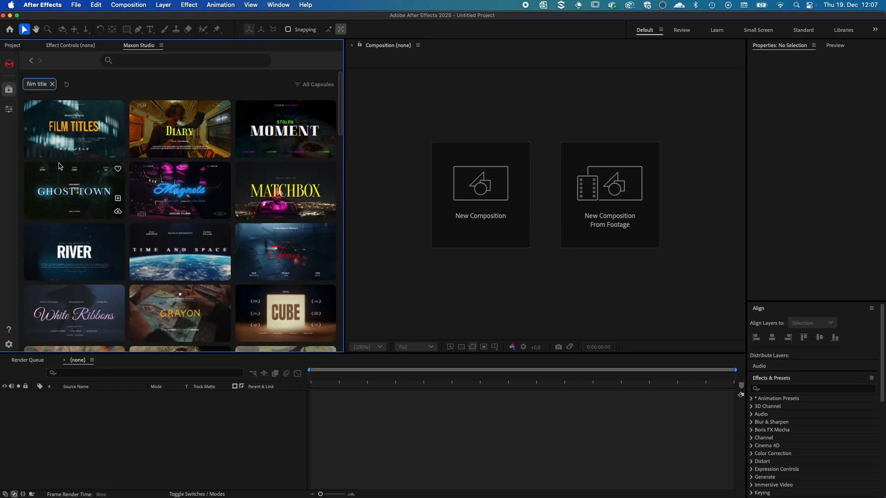
Apply the Film Titles capsule in a new Comp 1 using the HD 1920x1080 24 fps preset with a 0:00:10:00 duration, and preview it
{"action": "mouse_move", "coordinate": [109, 124]}
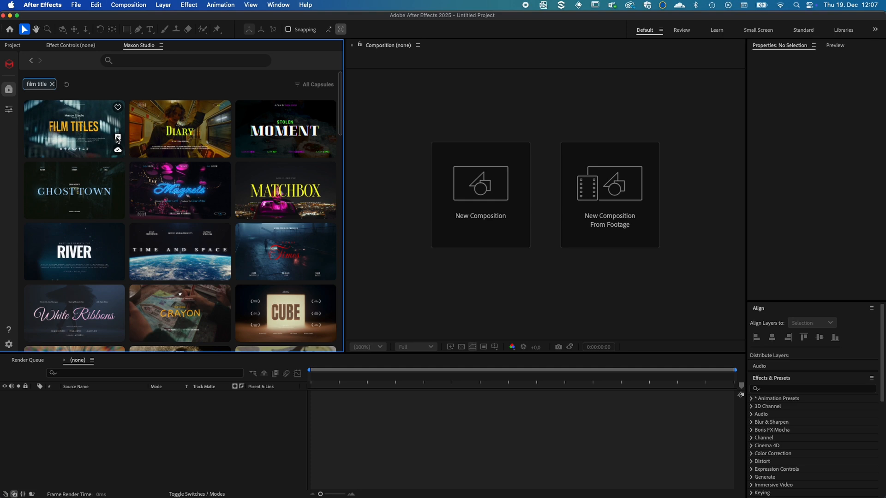
{"action": "left_click", "coordinate": [118, 138]}
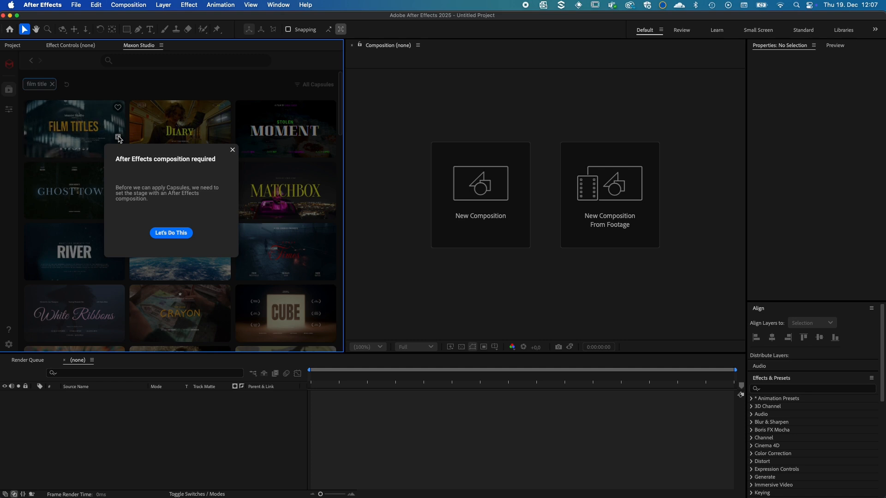
{"action": "left_click", "coordinate": [168, 233]}
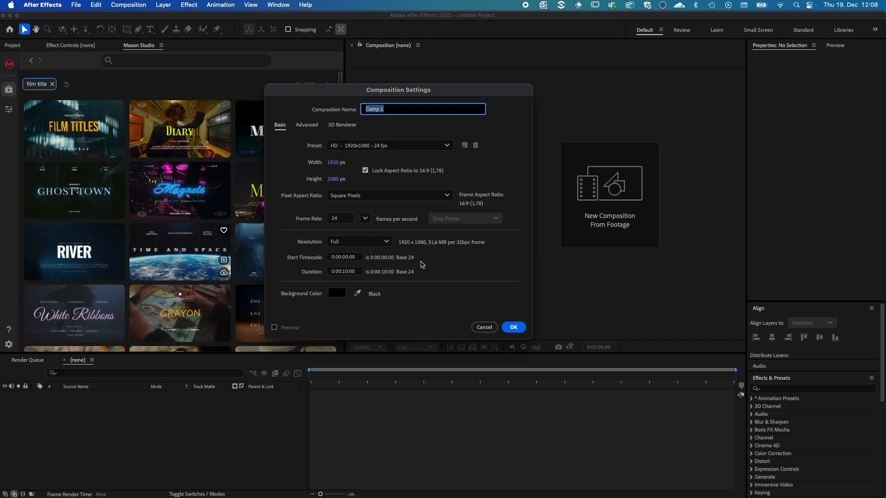
{"action": "left_click", "coordinate": [513, 328]}
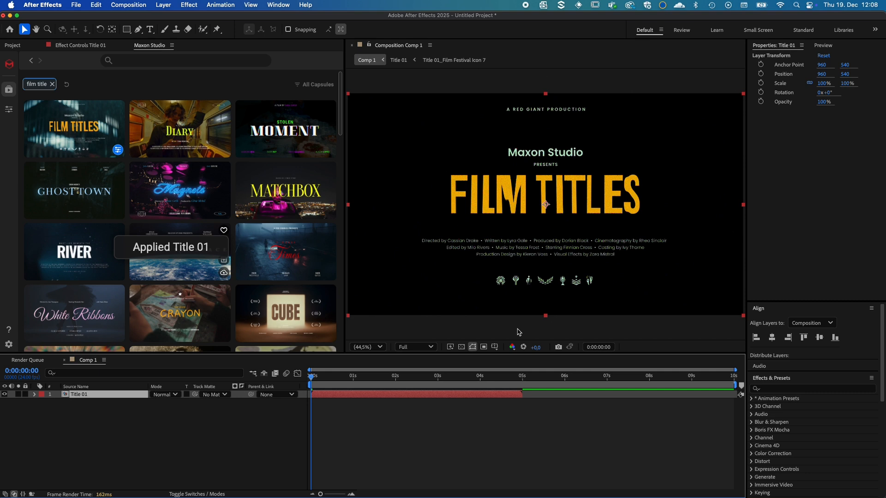
{"action": "mouse_move", "coordinate": [313, 378]}
{"action": "left_mouse_down"}
{"action": "mouse_move", "coordinate": [518, 390]}
{"action": "mouse_move", "coordinate": [308, 394]}
{"action": "left_mouse_up"}
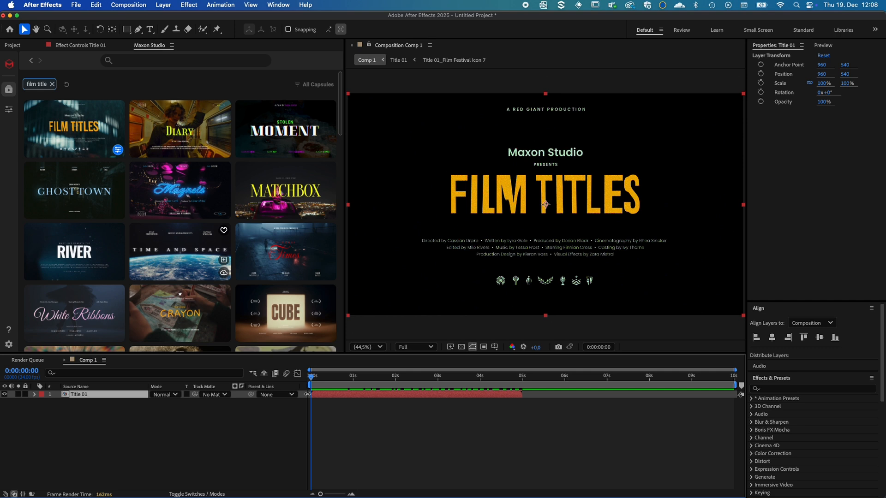
Set the applied Title 01 capsule's Production Company 2 to "International Colorist Academy" and its Title to "THE GRADE"
{"action": "left_click", "coordinate": [8, 109]}
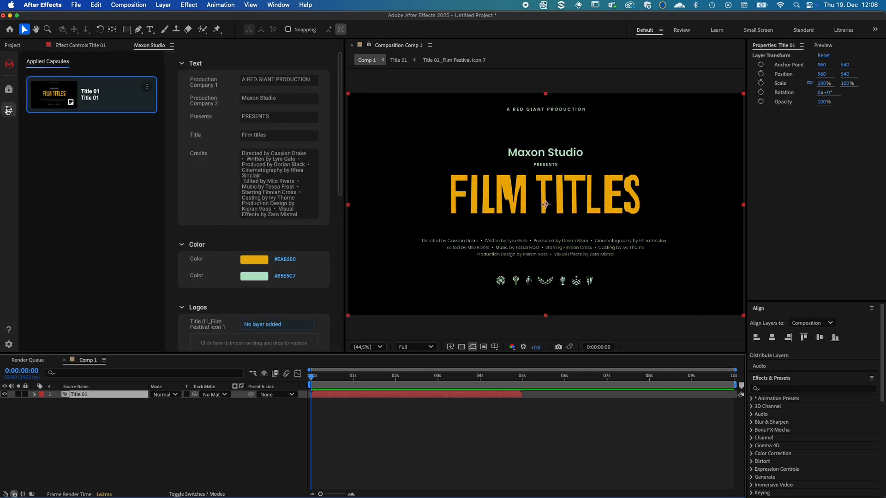
{"action": "left_click_drag", "start_coordinate": [340, 68], "coordinate": [340, 69]}
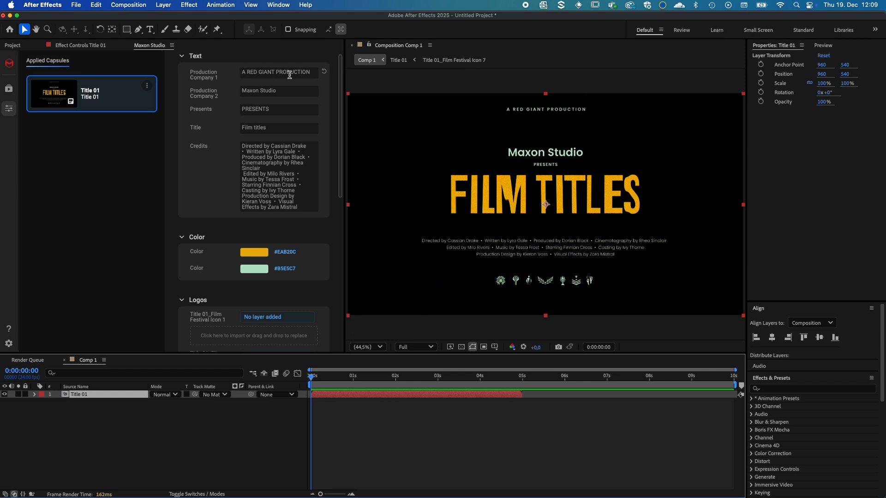
{"action": "left_click", "coordinate": [235, 90]}
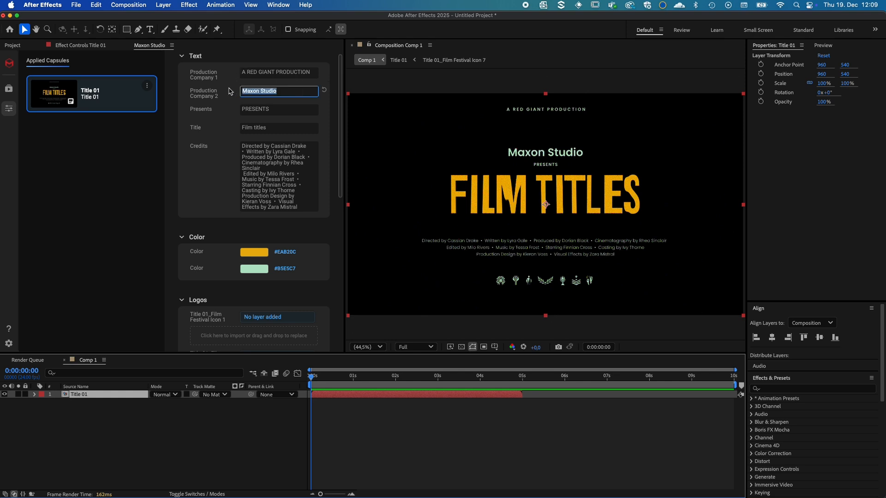
{"action": "type", "text": "Intern"}
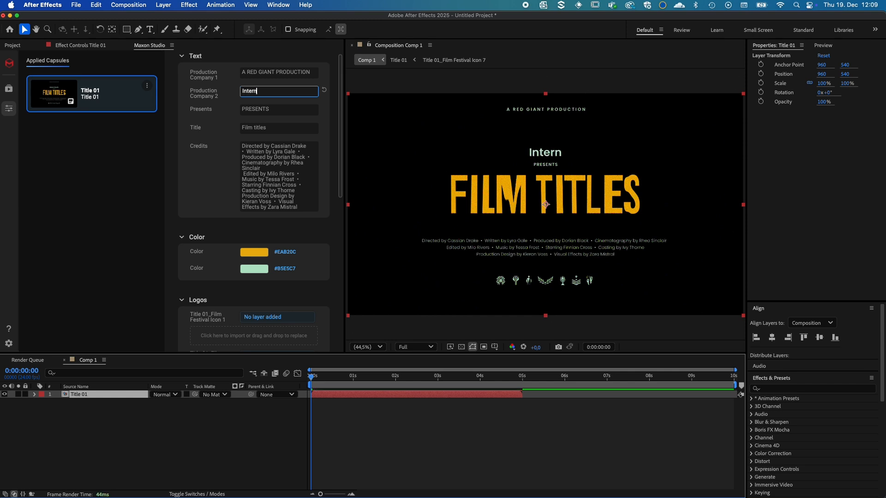
{"action": "type", "text": "ational Colorist Academy"}
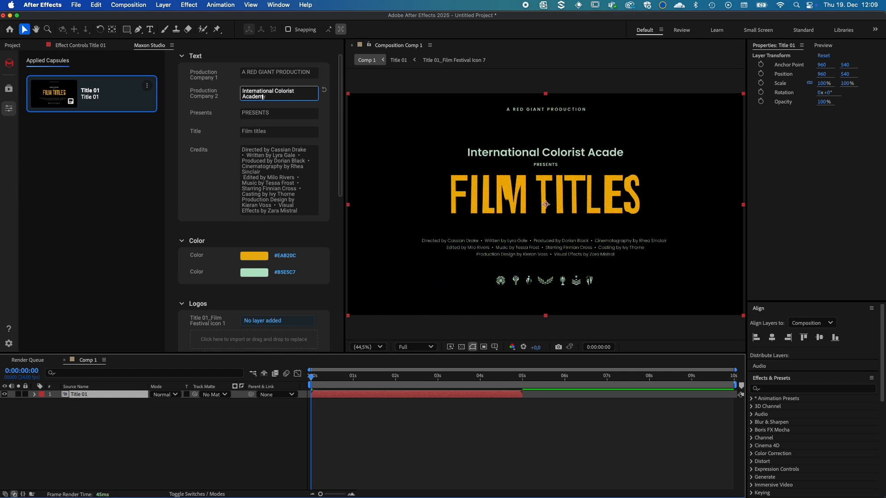
{"action": "left_click", "coordinate": [262, 132]}
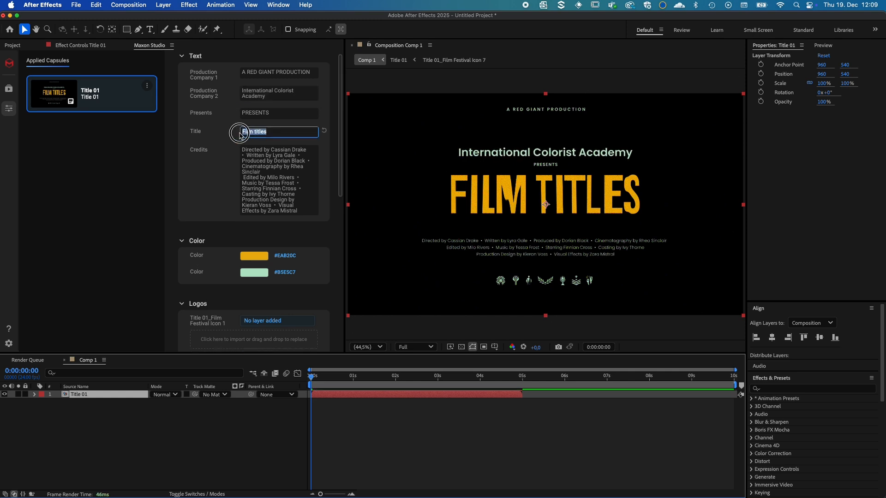
{"action": "type", "text": "THE GRADE"}
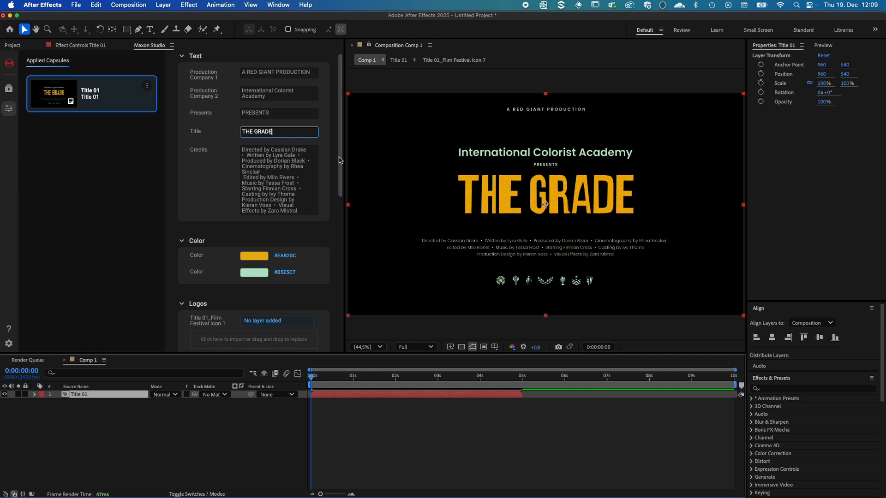
{"action": "left_click_drag", "start_coordinate": [341, 161], "coordinate": [338, 260]}
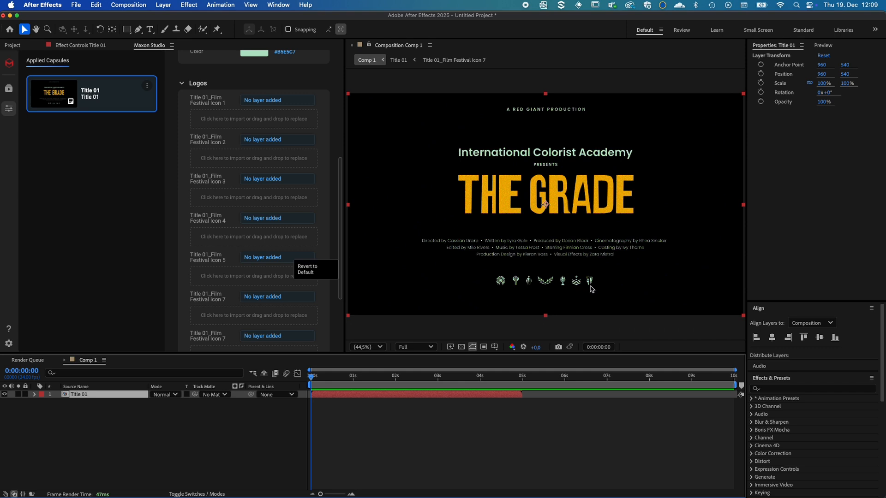
{"action": "scroll", "coordinate": [339, 193], "scroll_direction": "down", "scroll_amount": 5}
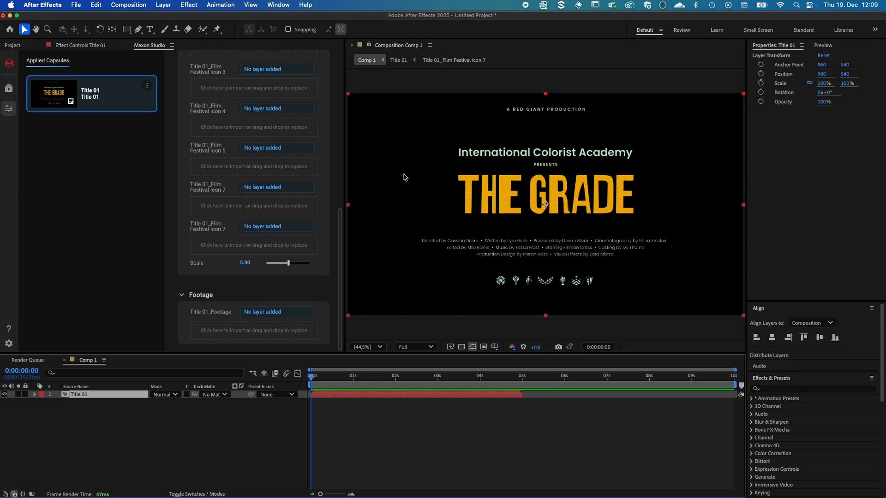
Clear the film title filter, apply the blue squares background capsule Looped Background 35, and place its layer below Title 01
{"action": "left_click", "coordinate": [12, 90]}
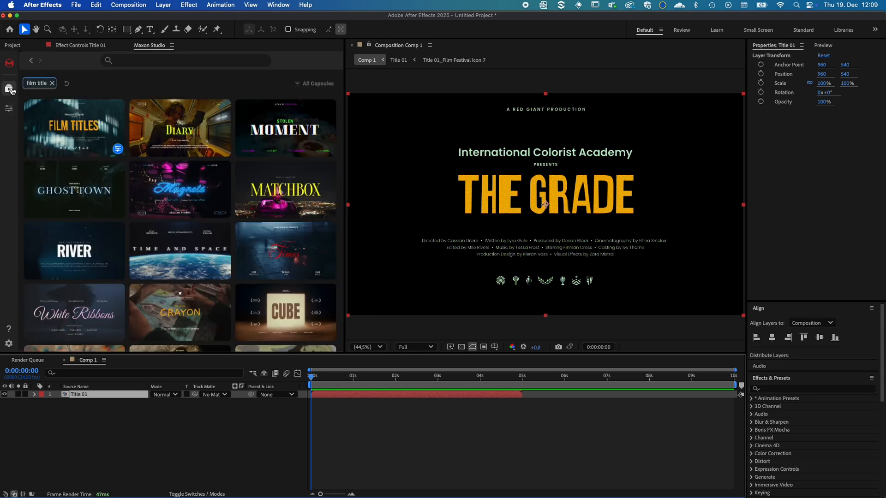
{"action": "left_click", "coordinate": [53, 83]}
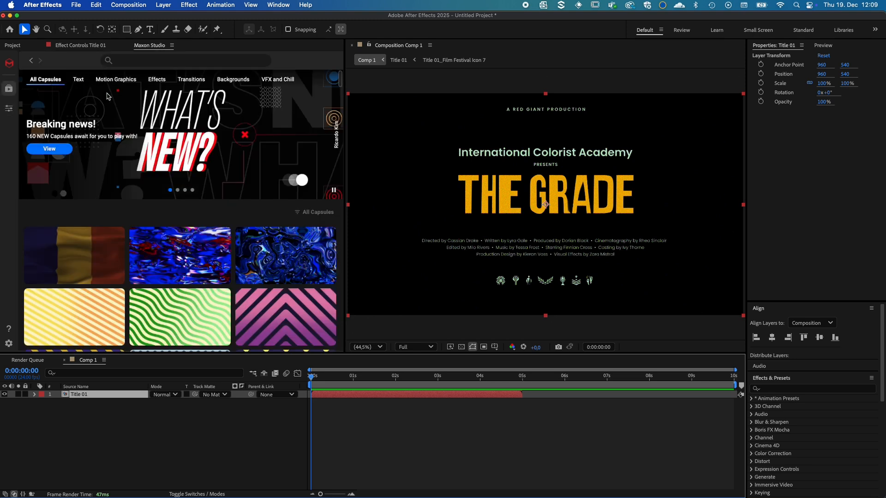
{"action": "left_click", "coordinate": [227, 81]}
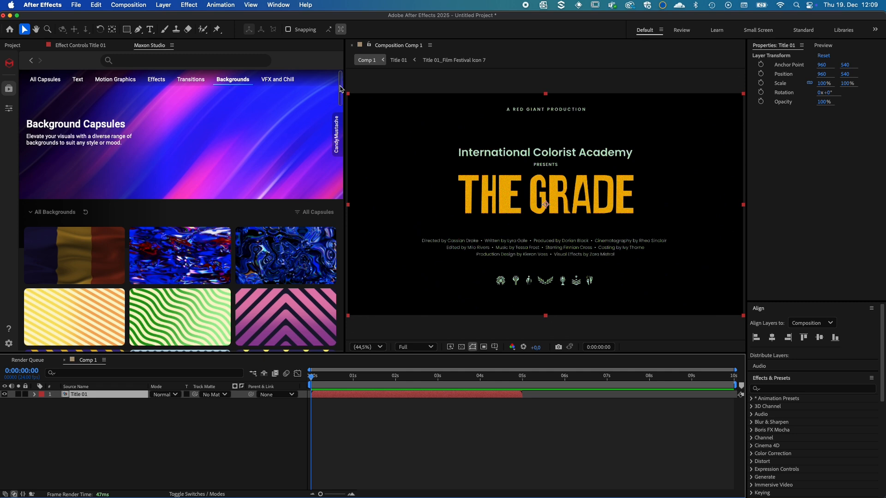
{"action": "left_click_drag", "start_coordinate": [340, 88], "coordinate": [340, 180]}
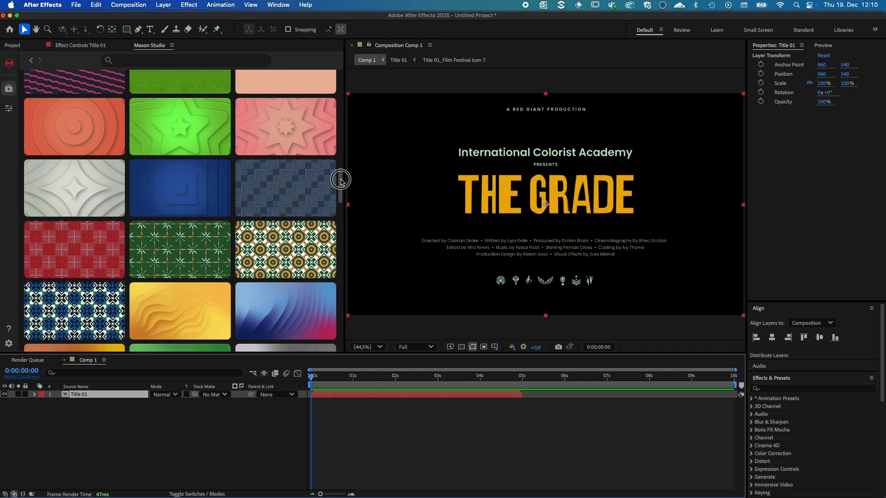
{"action": "left_click_drag", "start_coordinate": [341, 180], "coordinate": [341, 182]}
{"action": "mouse_move", "coordinate": [188, 198]}
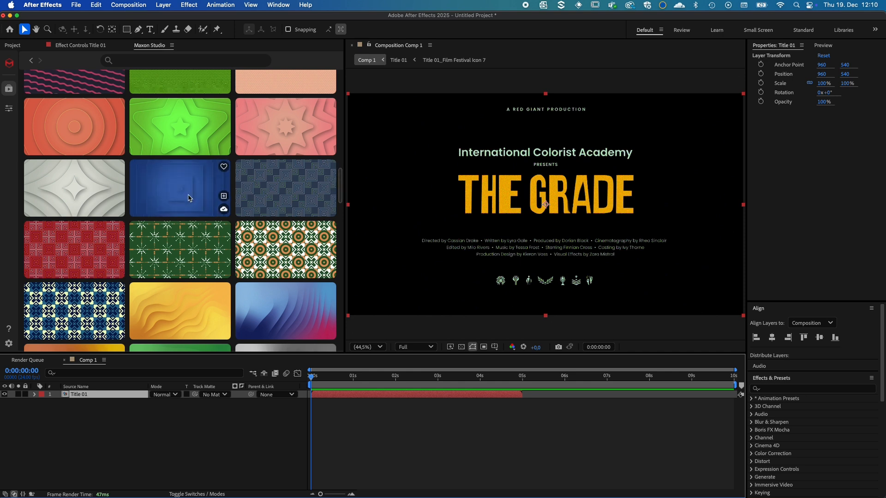
{"action": "left_click", "coordinate": [224, 196]}
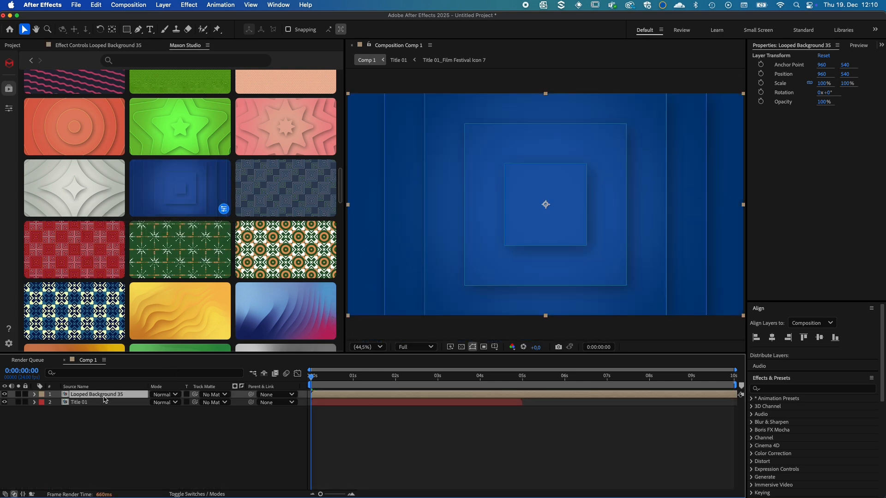
{"action": "left_click_drag", "start_coordinate": [102, 399], "coordinate": [106, 411]}
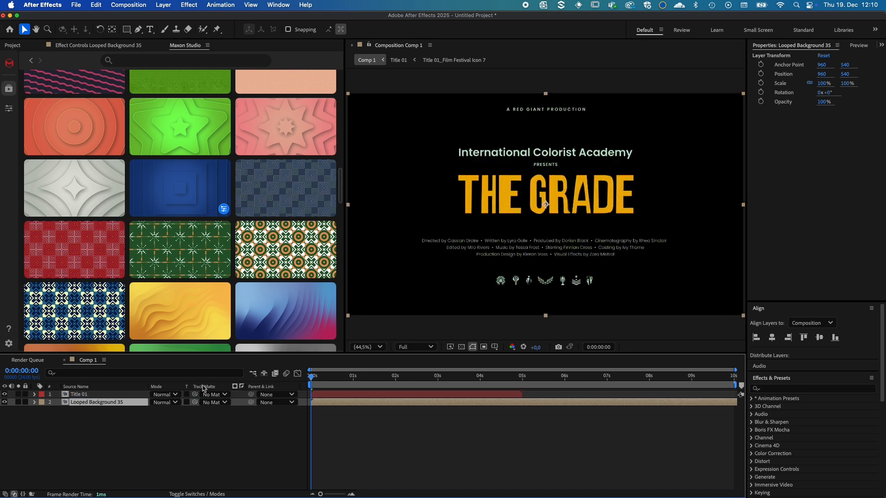
Find the uni.Unmult effect by searching for "unmult" and apply it to the Title 01 layer in Comp 1
{"action": "left_click", "coordinate": [90, 396]}
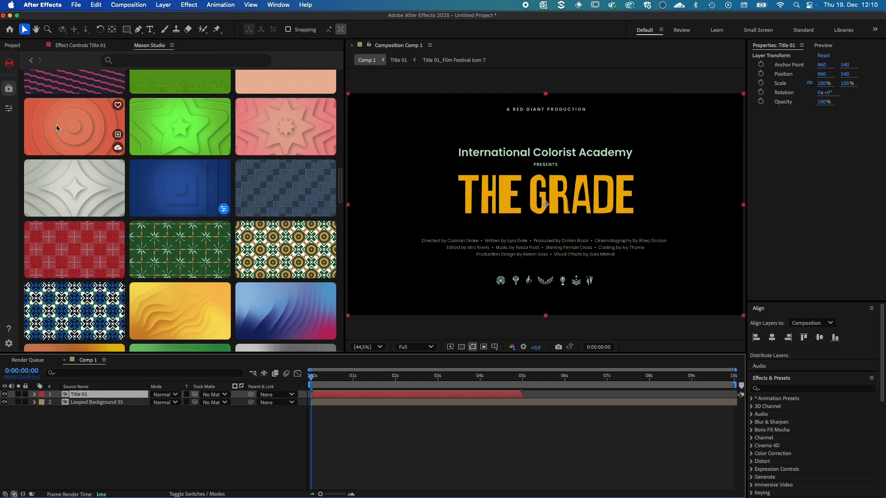
{"action": "left_click", "coordinate": [8, 111]}
{"action": "left_click", "coordinate": [93, 110]}
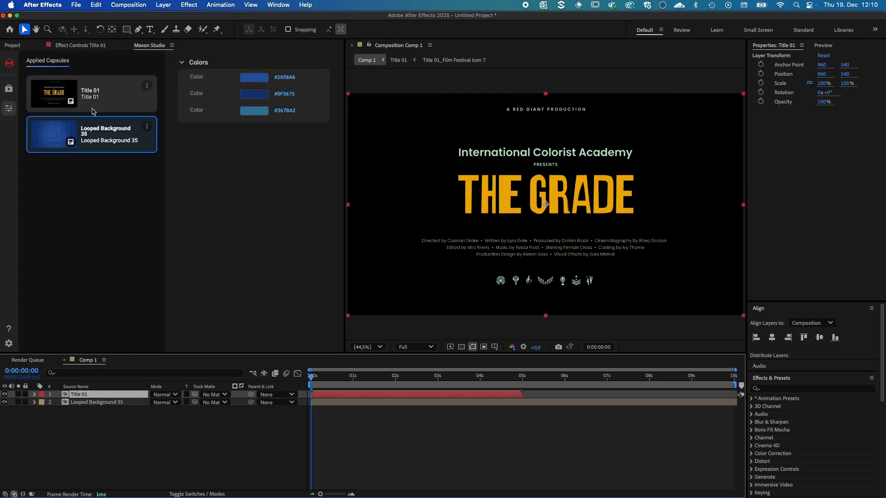
{"action": "left_click_drag", "start_coordinate": [340, 59], "coordinate": [358, 46]}
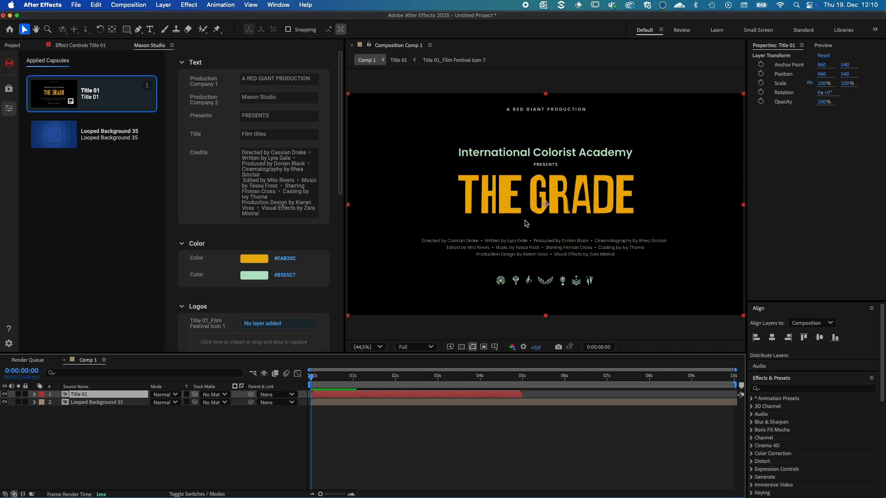
{"action": "left_click", "coordinate": [815, 390]}
{"action": "type", "text": "unmult"}
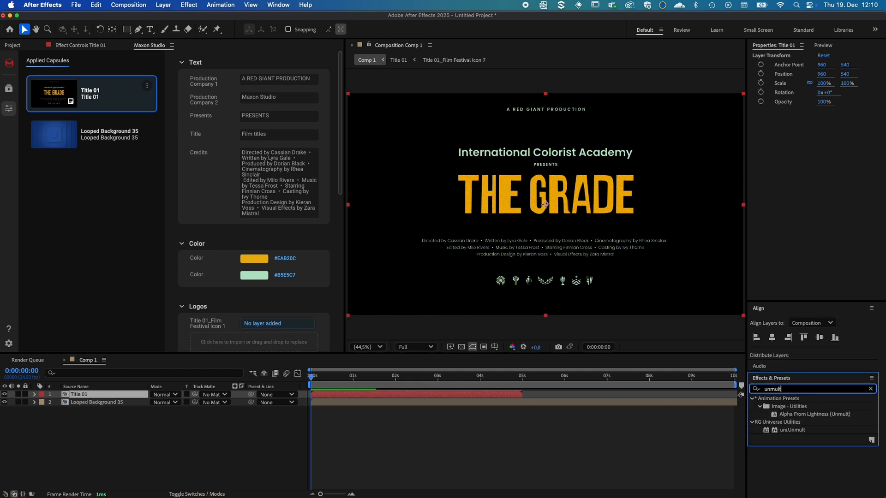
{"action": "left_click_drag", "start_coordinate": [798, 434], "coordinate": [696, 270]}
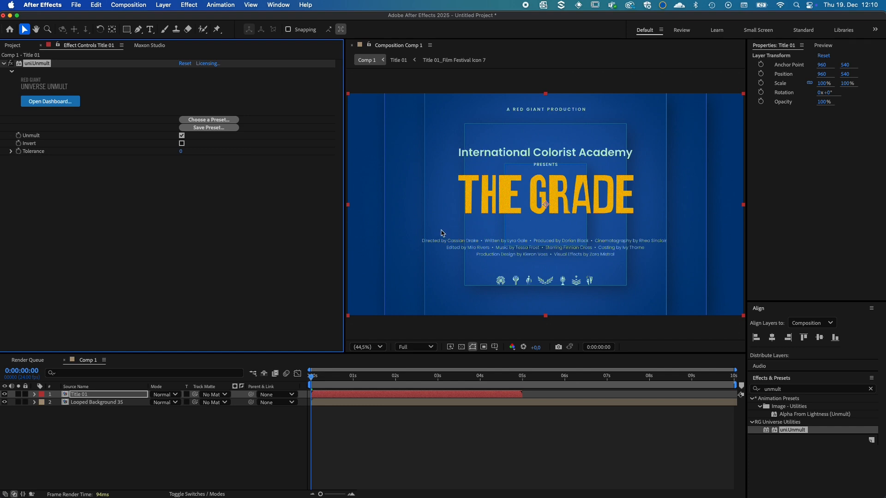
Browse all Maxon Studio capsules and apply the Flag capsule to Comp 1
{"action": "mouse_move", "coordinate": [314, 379]}
{"action": "left_mouse_down"}
{"action": "mouse_move", "coordinate": [482, 389]}
{"action": "mouse_move", "coordinate": [481, 378]}
{"action": "mouse_move", "coordinate": [311, 381]}
{"action": "left_mouse_up"}
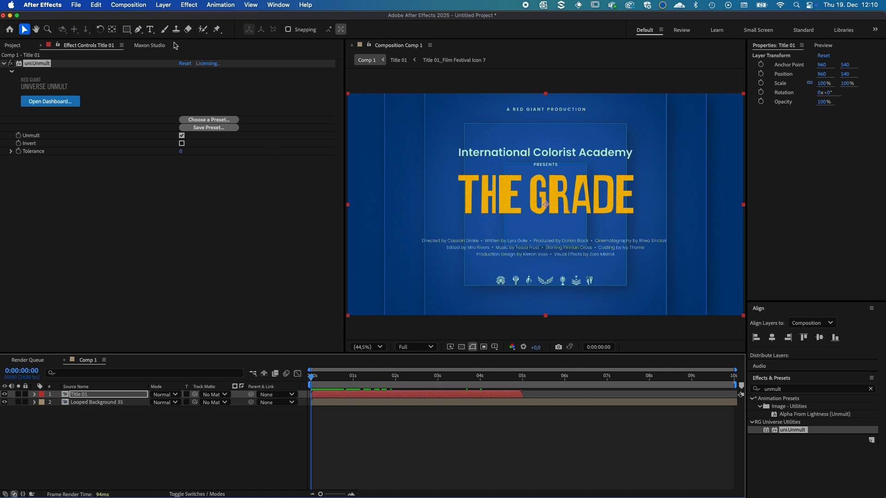
{"action": "left_click", "coordinate": [153, 46]}
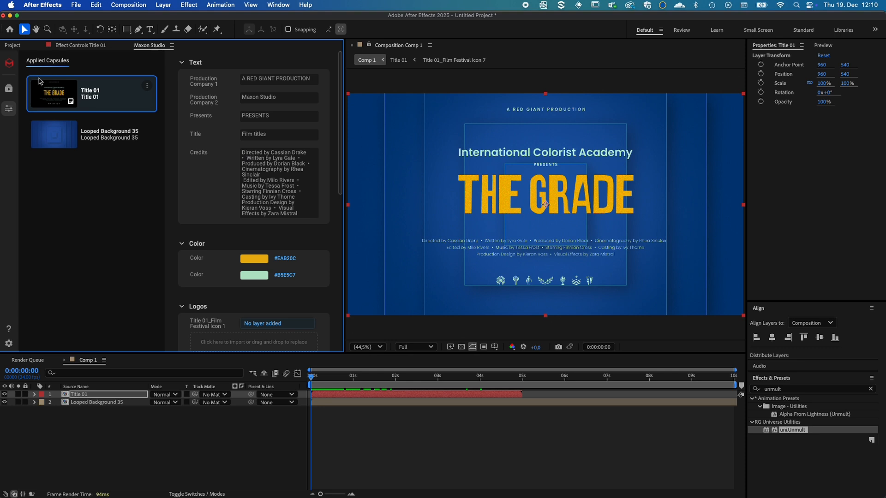
{"action": "left_click", "coordinate": [9, 90]}
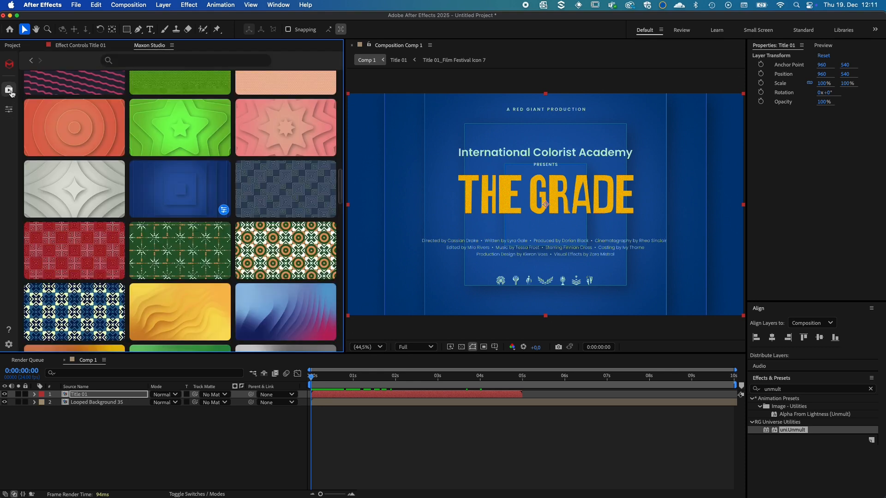
{"action": "left_click_drag", "start_coordinate": [341, 186], "coordinate": [333, 77]}
{"action": "left_click", "coordinate": [58, 81]}
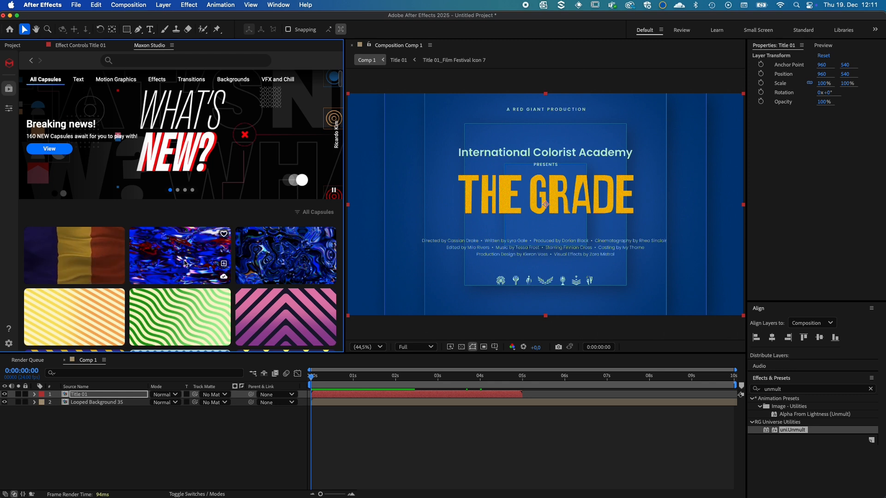
{"action": "mouse_move", "coordinate": [184, 263]}
{"action": "mouse_move", "coordinate": [295, 263]}
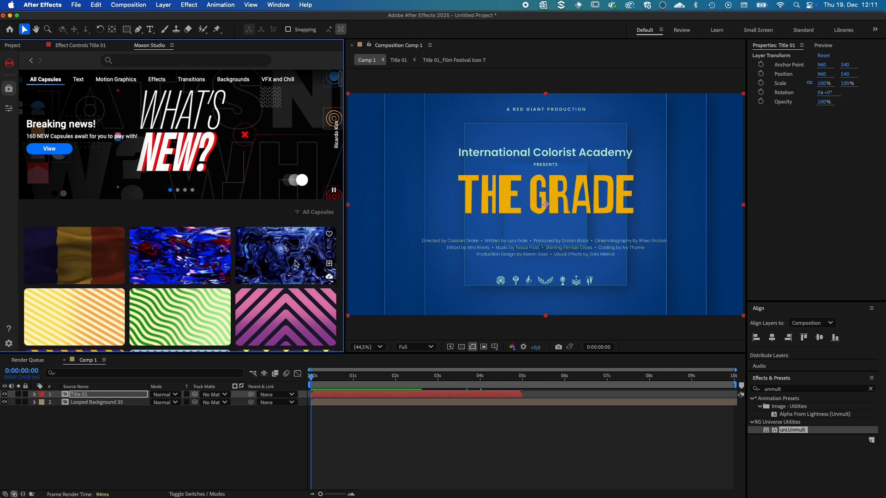
{"action": "mouse_move", "coordinate": [109, 271]}
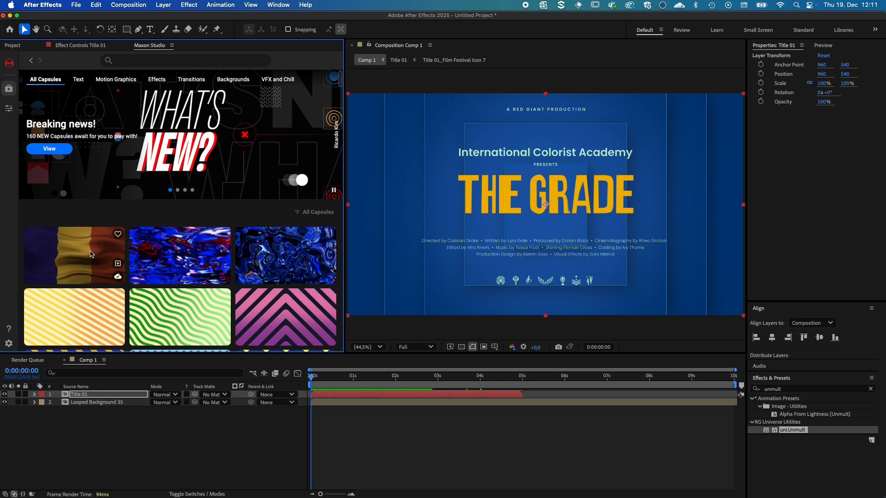
{"action": "left_click", "coordinate": [118, 263]}
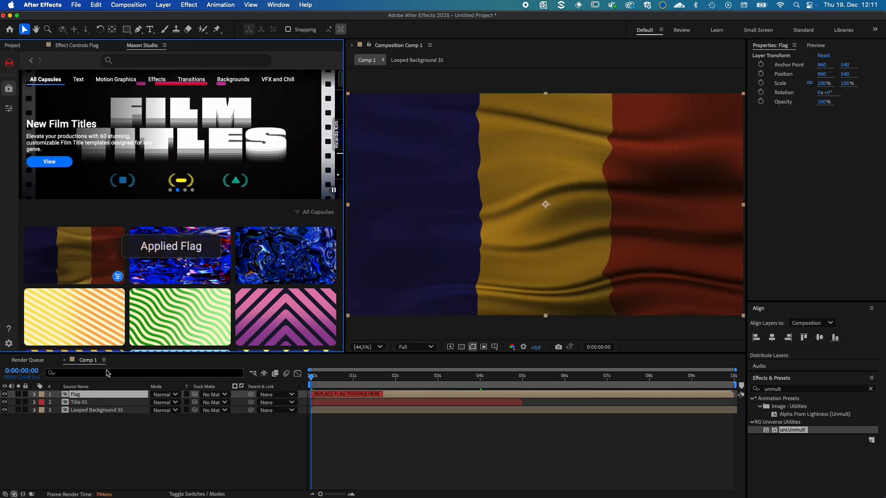
Place the Flag layer directly below Title 01 and delete the Looped Background 35 layer from Comp 1
{"action": "left_click_drag", "start_coordinate": [77, 396], "coordinate": [77, 407]}
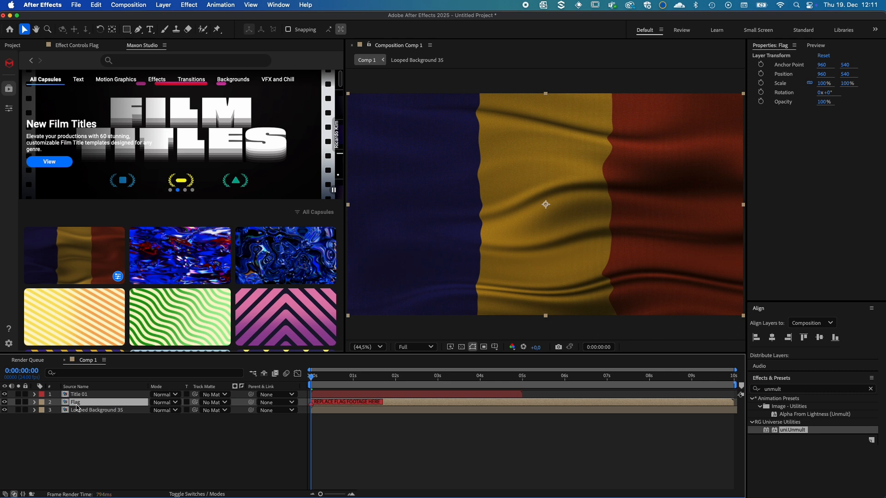
{"action": "left_click", "coordinate": [78, 410]}
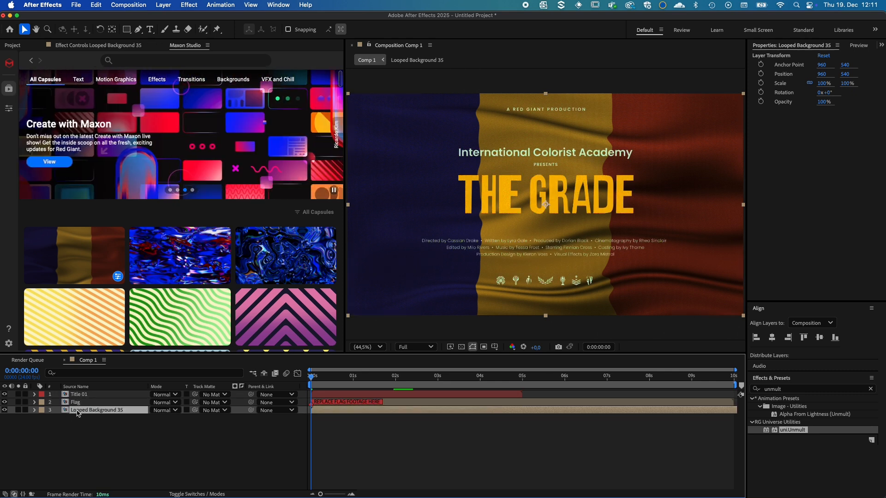
{"action": "key", "text": "Delete"}
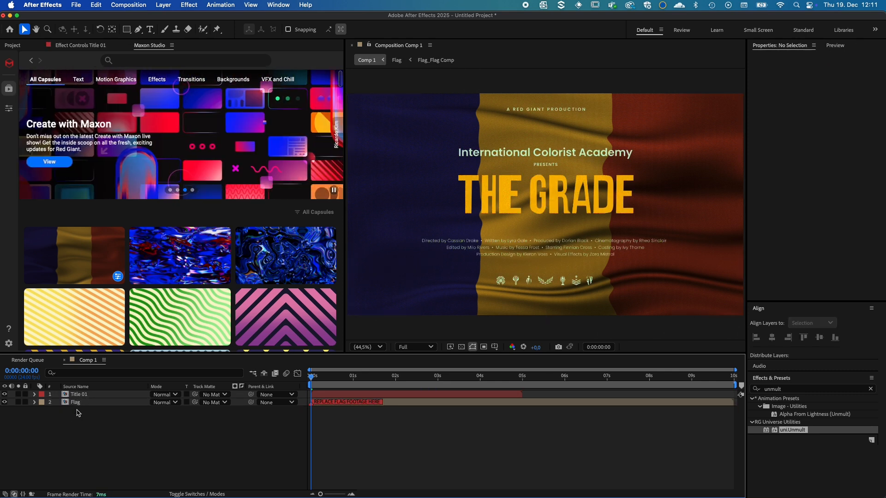
{"action": "mouse_move", "coordinate": [312, 379]}
{"action": "left_mouse_down"}
{"action": "mouse_move", "coordinate": [406, 381]}
{"action": "mouse_move", "coordinate": [312, 384]}
{"action": "left_mouse_up"}
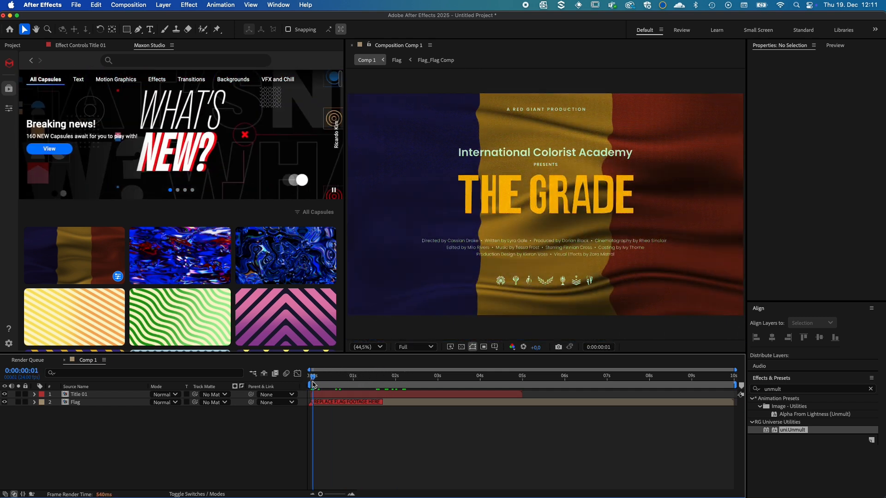
Review the applied Flag capsule's placeholder settings and open its nested Flag_Flag Comp through the Flag precomp
{"action": "left_click", "coordinate": [9, 109]}
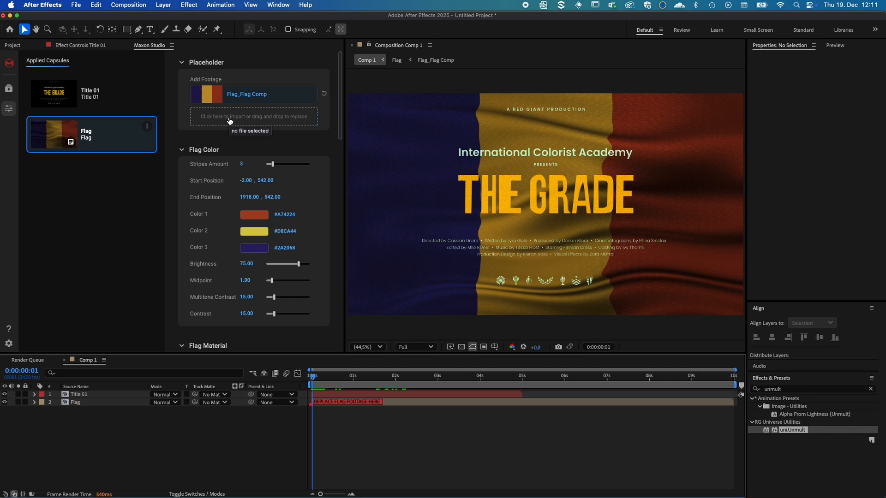
{"action": "left_click", "coordinate": [77, 403]}
{"action": "double_click", "coordinate": [77, 404]}
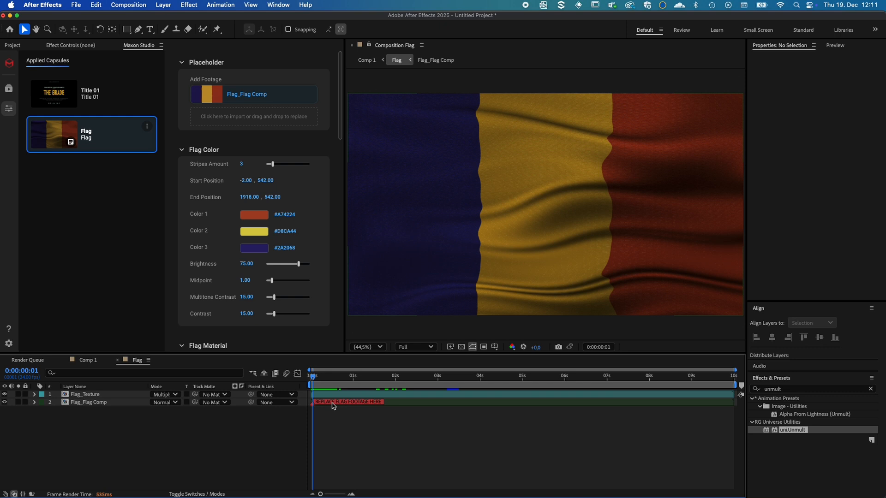
{"action": "double_click", "coordinate": [89, 404]}
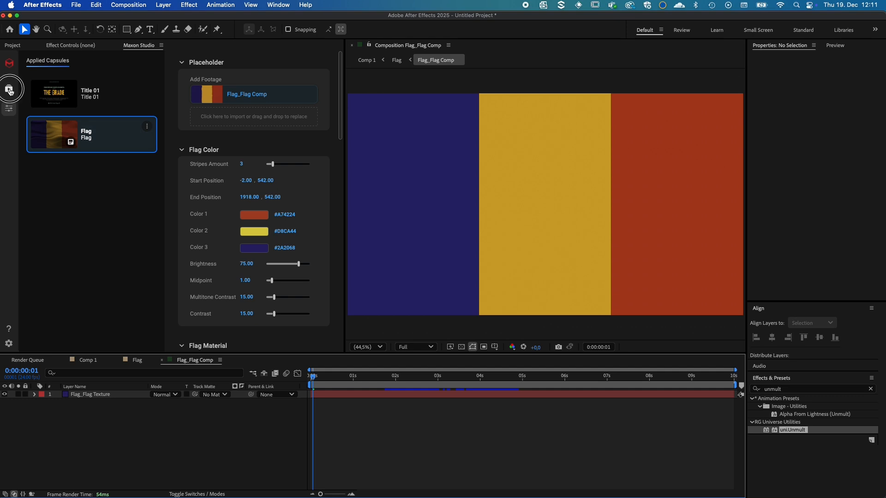
Apply the blue squares background capsule Looped Background 35 inside Flag_Flag Comp and hide the Flag_Flag Texture layer
{"action": "left_click", "coordinate": [10, 90]}
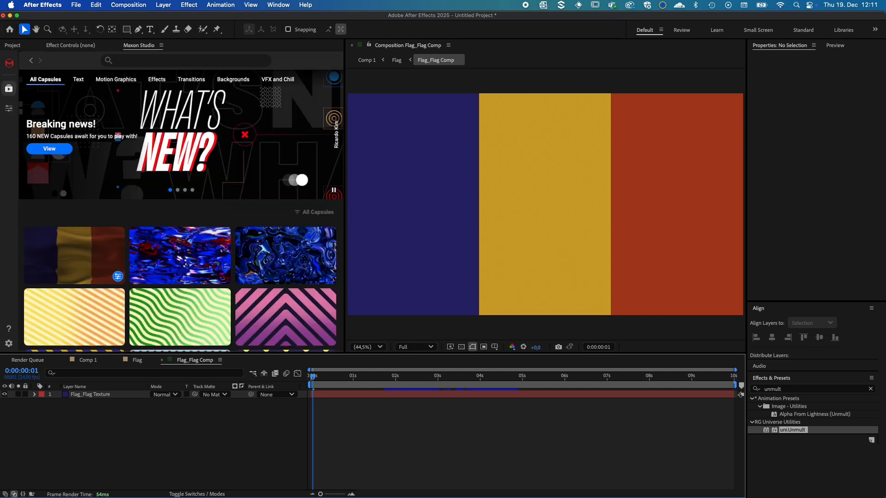
{"action": "left_click", "coordinate": [226, 81]}
{"action": "left_click_drag", "start_coordinate": [341, 88], "coordinate": [350, 190]}
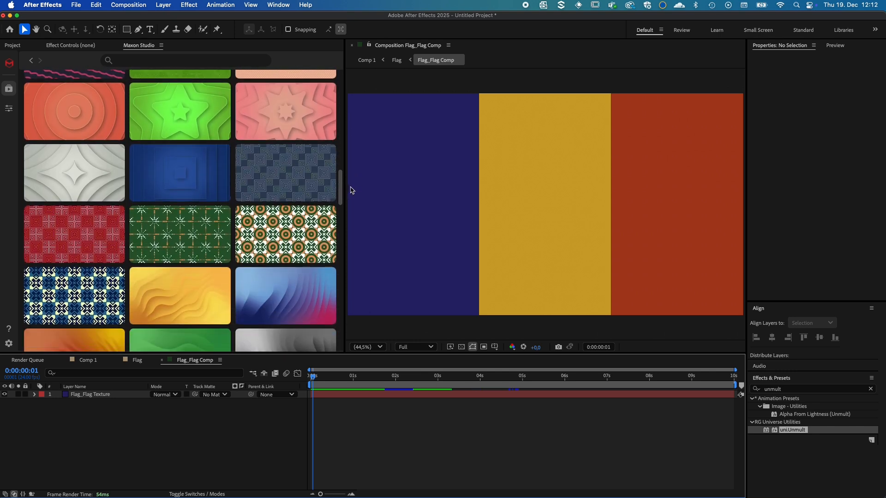
{"action": "left_click", "coordinate": [225, 183]}
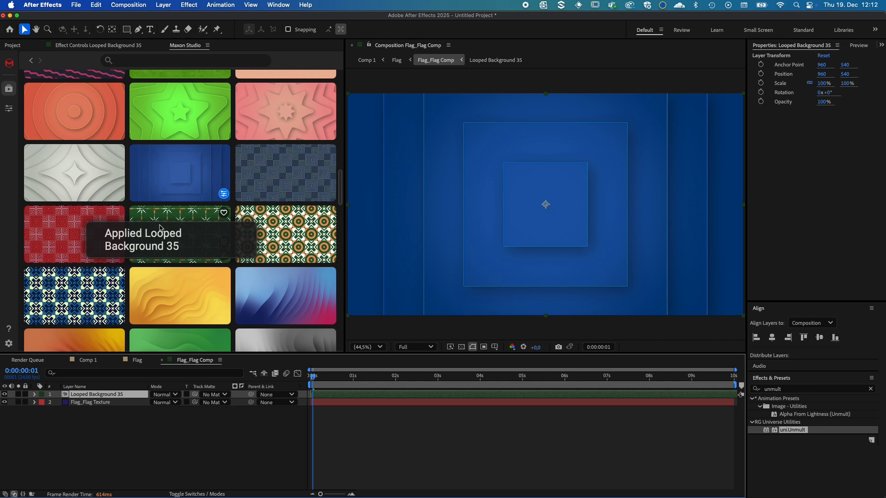
{"action": "left_click", "coordinate": [5, 402]}
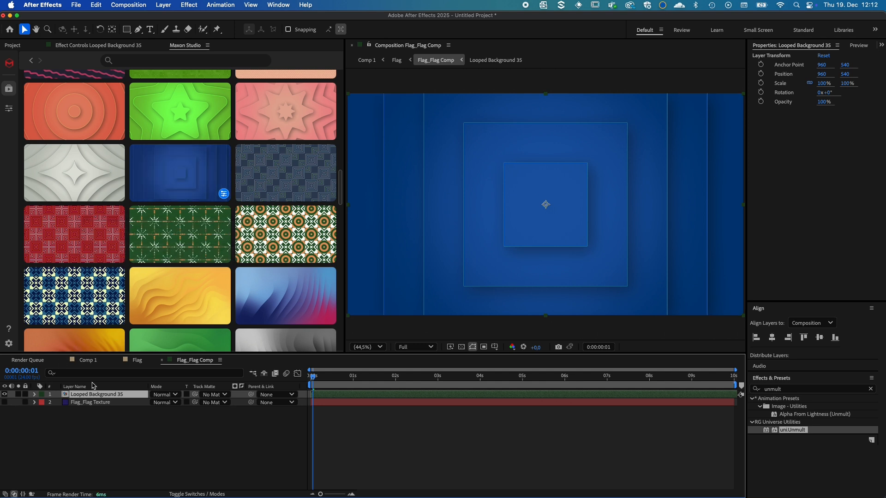
Close the nested Flag compositions and preview the opening second of Comp 1
{"action": "left_click", "coordinate": [162, 360]}
{"action": "left_click", "coordinate": [120, 360]}
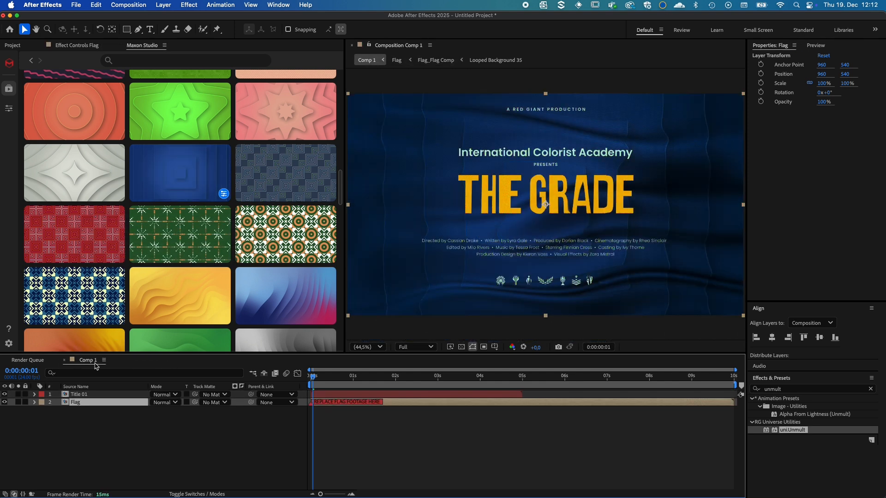
{"action": "left_click_drag", "start_coordinate": [318, 379], "coordinate": [354, 379]}
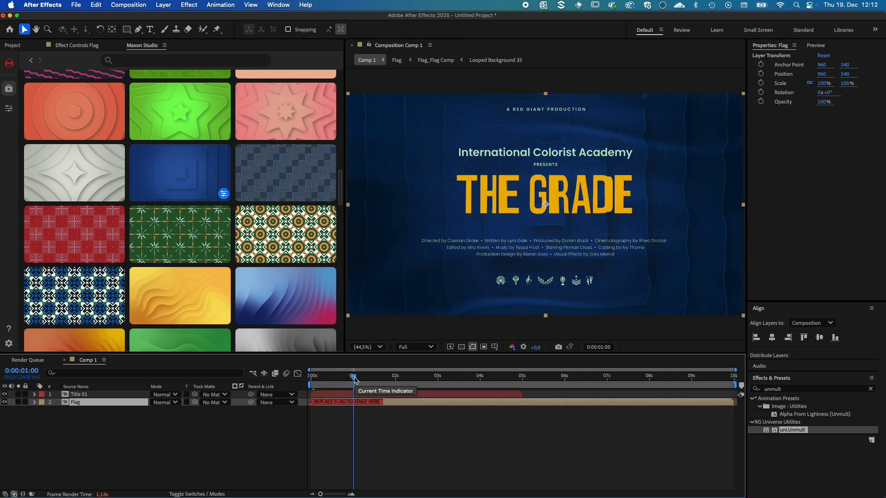
{"action": "mouse_move", "coordinate": [325, 379]}
{"action": "left_mouse_down"}
{"action": "mouse_move", "coordinate": [309, 379]}
{"action": "mouse_move", "coordinate": [321, 380]}
{"action": "left_mouse_up"}
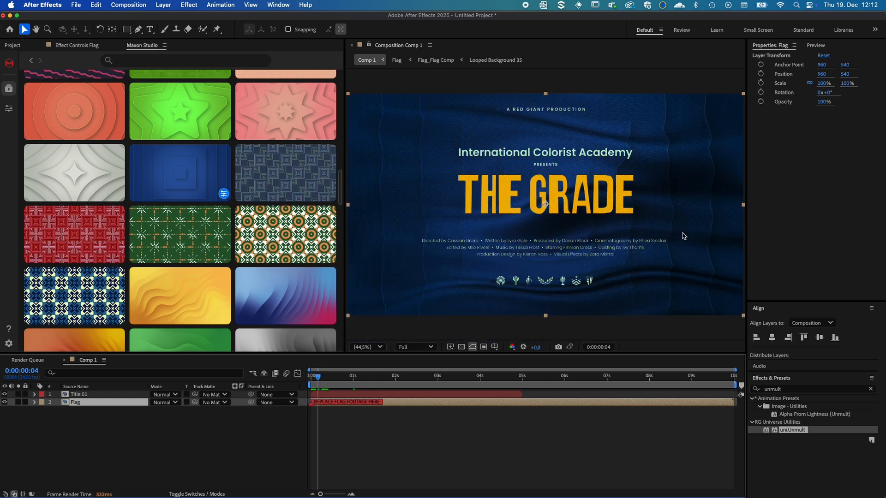
Set the applied Flag capsule's Displace Amount under Flag Displacement to 70
{"action": "left_click", "coordinate": [9, 108]}
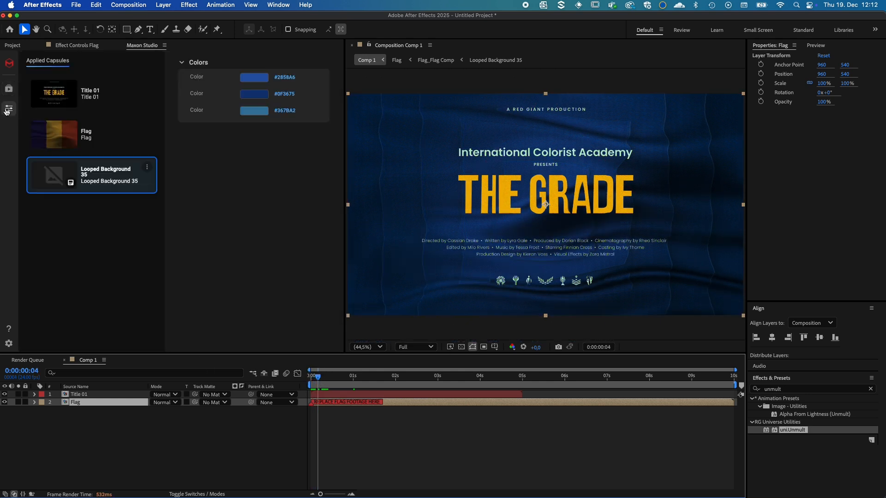
{"action": "left_click", "coordinate": [101, 138]}
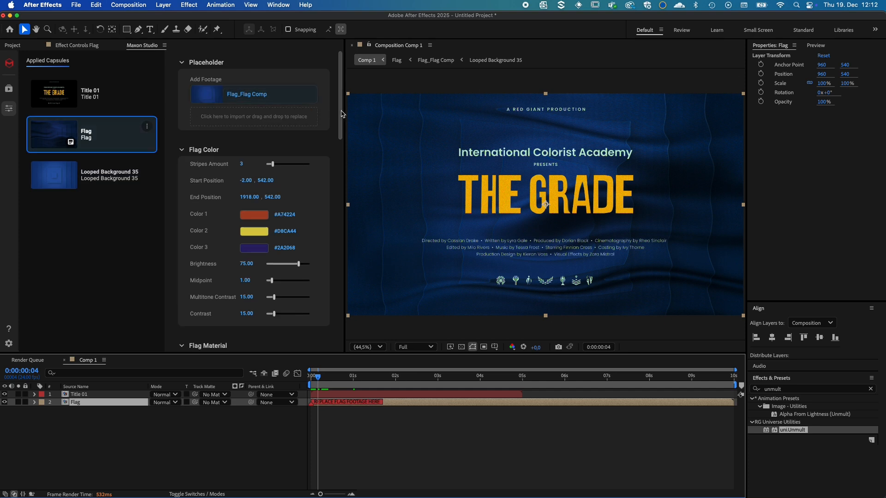
{"action": "left_click_drag", "start_coordinate": [342, 115], "coordinate": [333, 272]}
{"action": "left_click", "coordinate": [249, 244]}
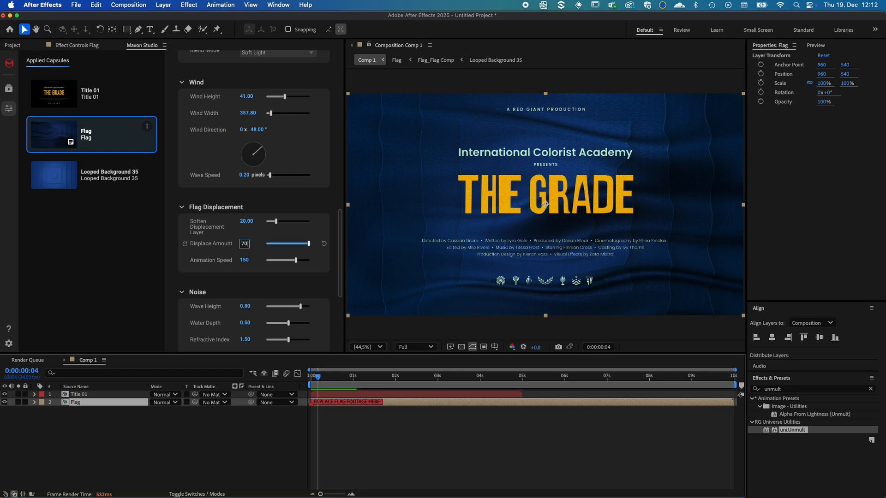
{"action": "key", "text": "Return"}
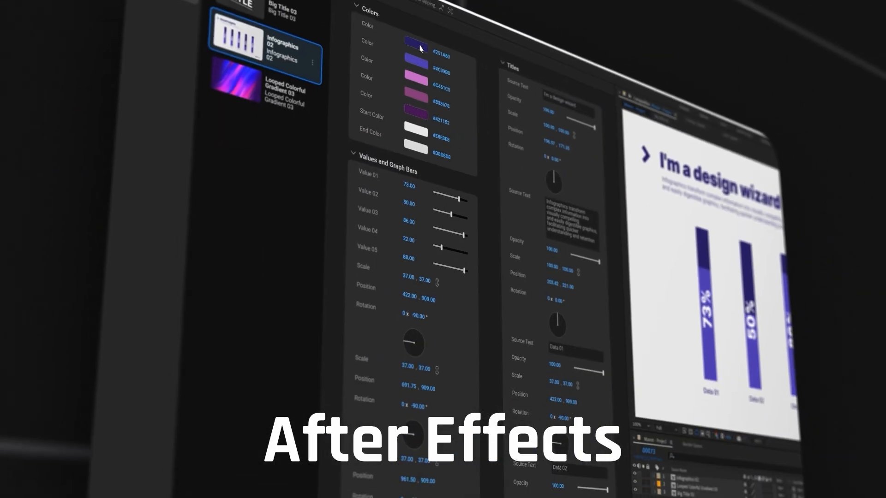
Change the dark blue first color of the Infographics 02 capsule to a pink shade
{"action": "left_click", "coordinate": [426, 52]}
{"action": "left_click", "coordinate": [574, 252]}
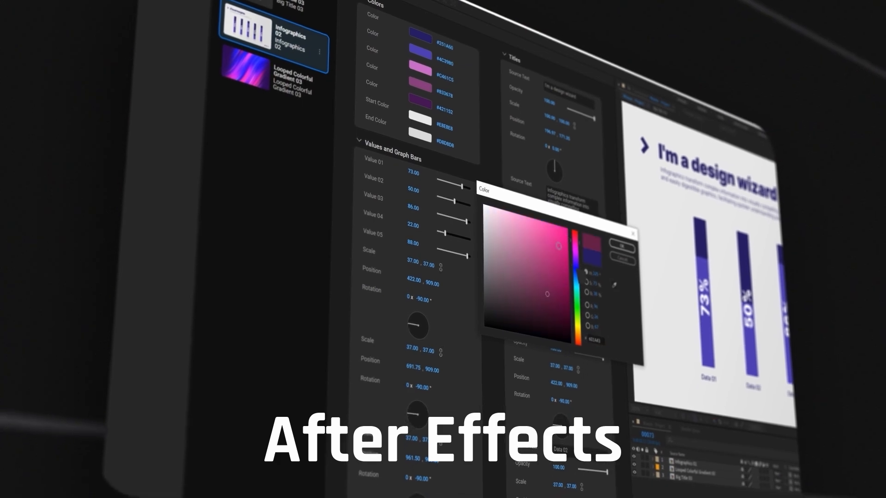
{"action": "left_click", "coordinate": [557, 253]}
{"action": "left_click", "coordinate": [621, 249]}
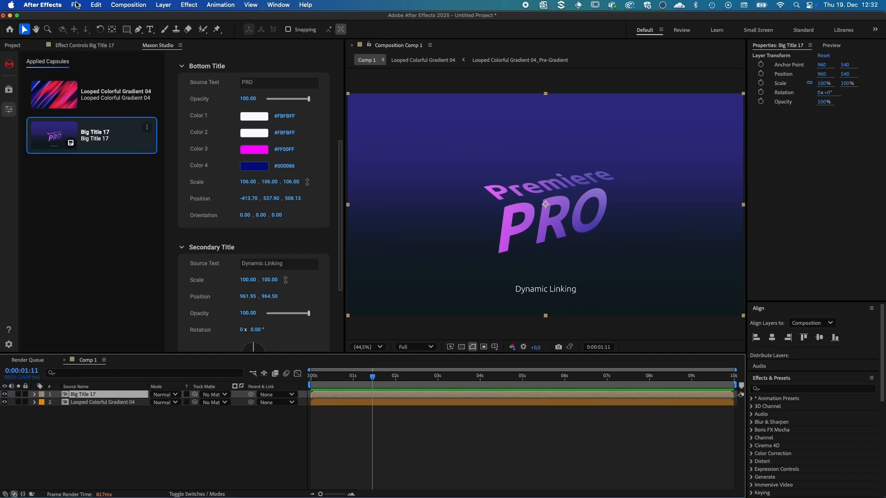
Add the EXR Export title's Comp 1 to the render queue and choose OpenEXR Sequence as its output module format
{"action": "left_click", "coordinate": [76, 5]}
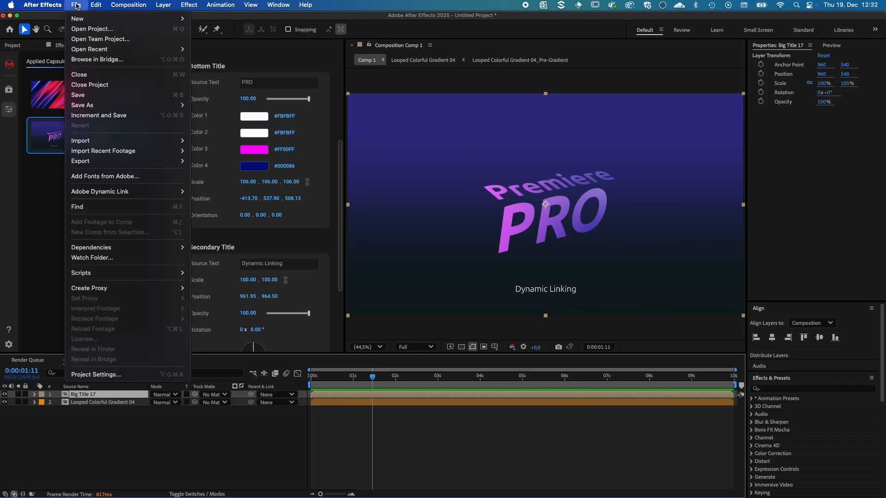
{"action": "mouse_move", "coordinate": [122, 192]}
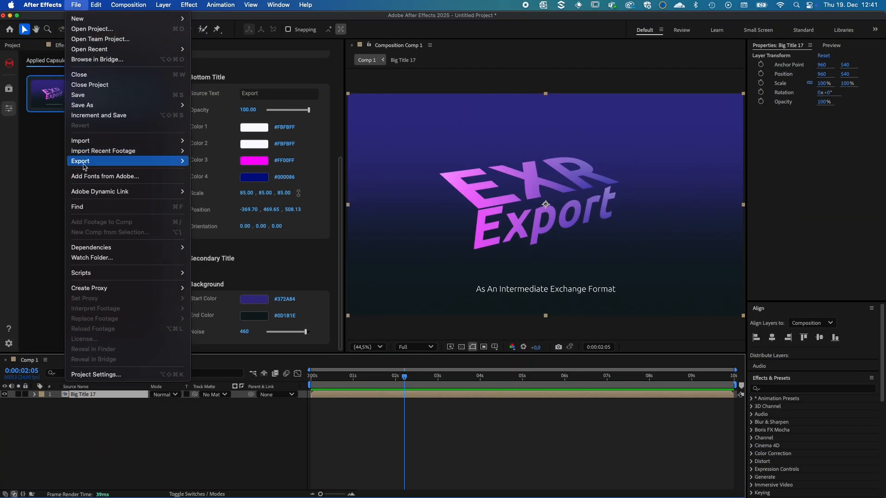
{"action": "mouse_move", "coordinate": [84, 167]}
{"action": "left_click", "coordinate": [221, 174]}
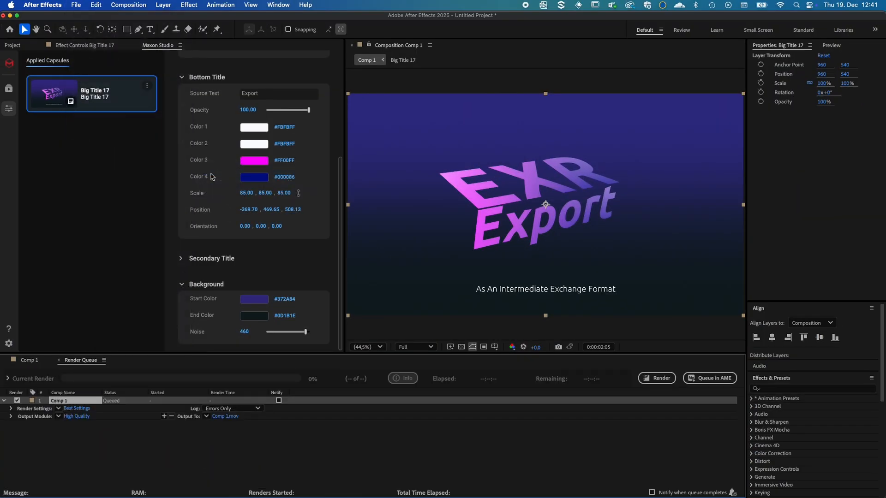
{"action": "left_click", "coordinate": [76, 417]}
{"action": "left_click", "coordinate": [175, 111]}
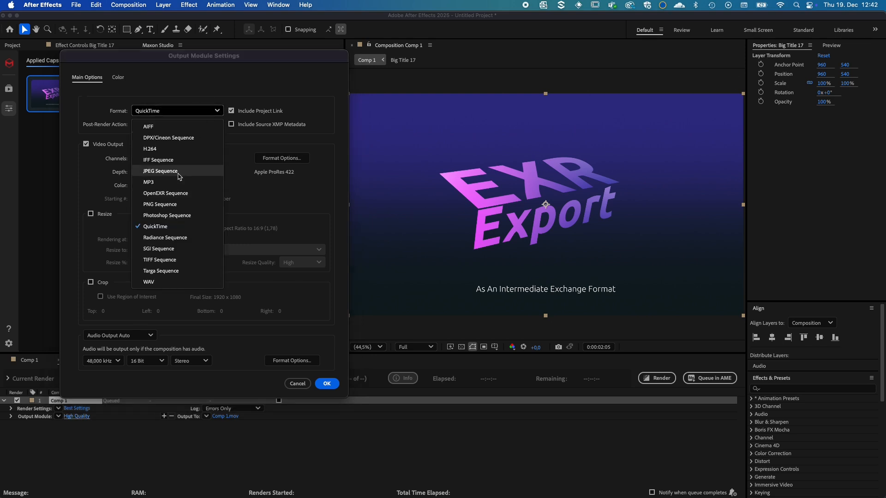
{"action": "left_click", "coordinate": [175, 194]}
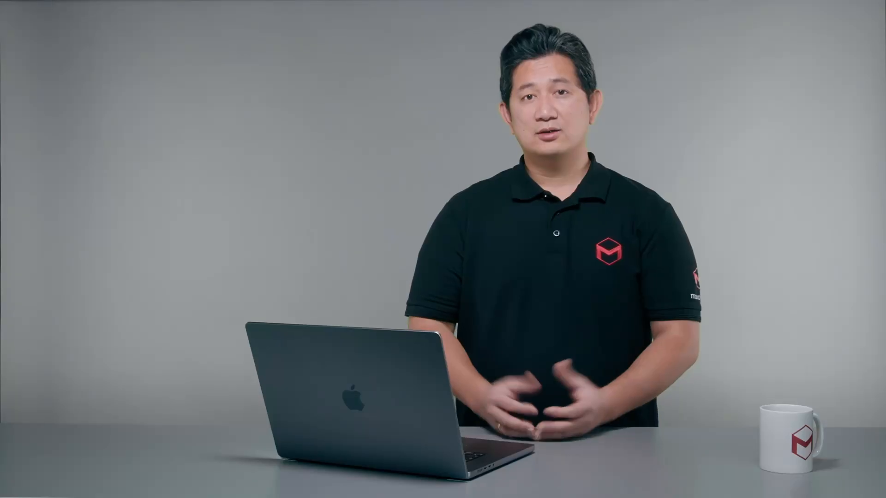